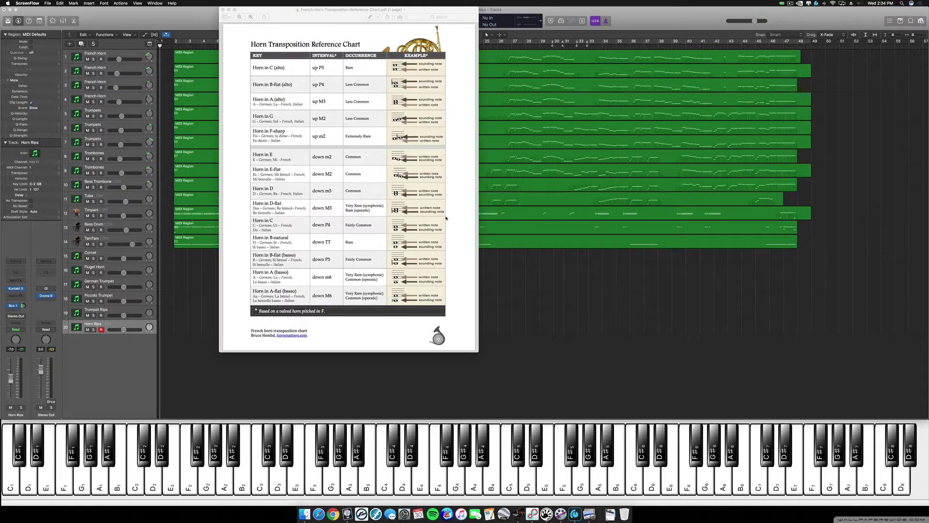
Move the horn transposition chart aside and play the Logic Pro arrangement from just before bar 2
{"action": "left_click_drag", "start_coordinate": [343, 16], "coordinate": [527, 20]}
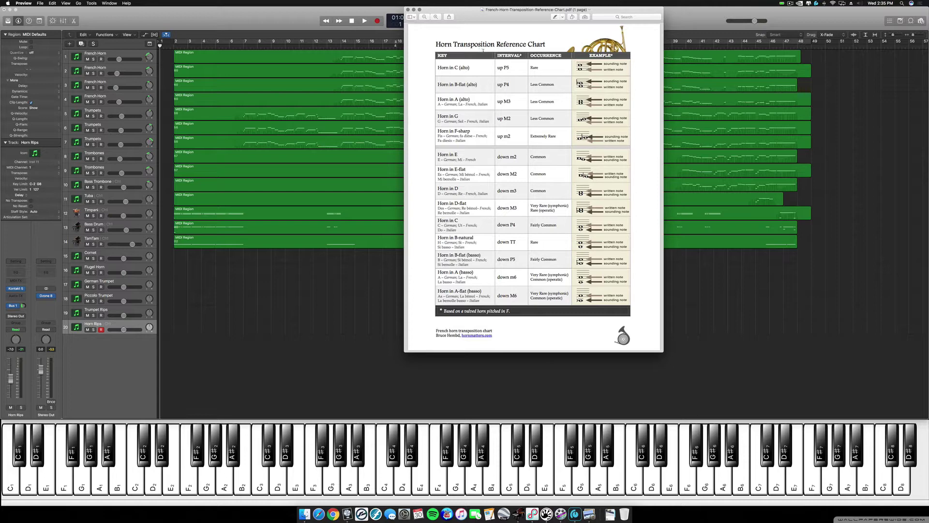
{"action": "left_click", "coordinate": [174, 47]}
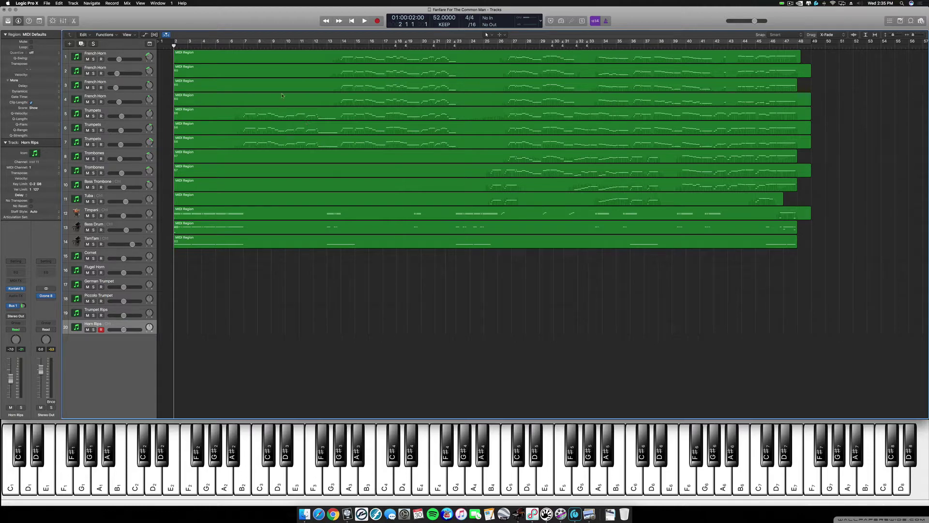
{"action": "left_click_drag", "start_coordinate": [174, 46], "coordinate": [170, 46]}
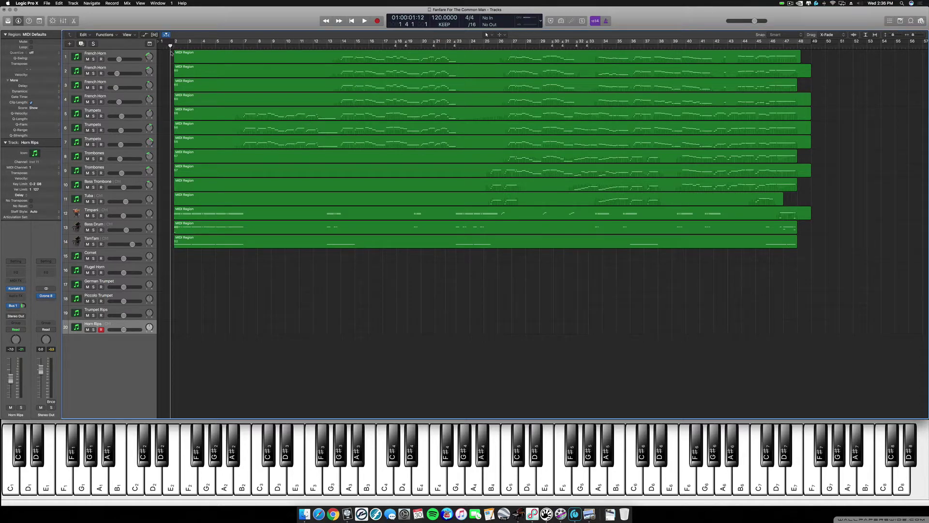
{"action": "key", "text": "space"}
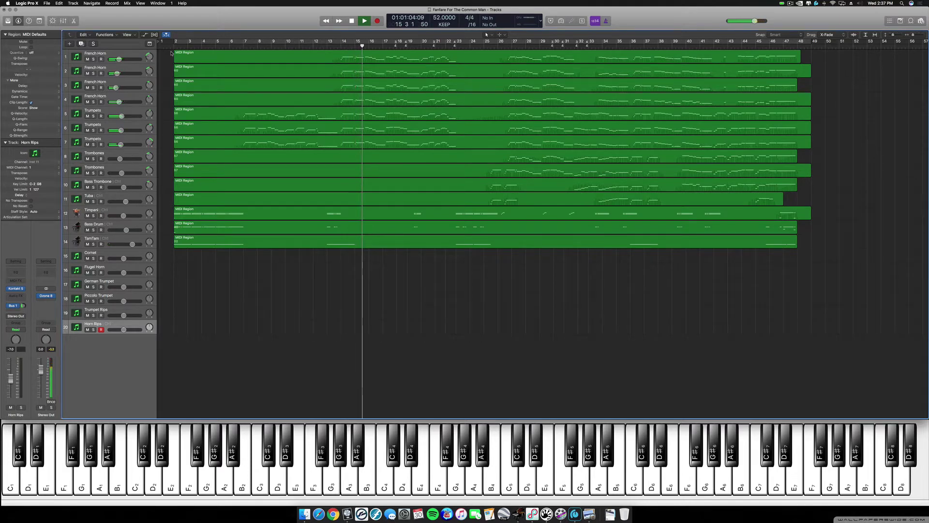
Enlarge the track height during playback until the notes inside the brass regions are easy to read
{"action": "key", "text": "super+Down"}
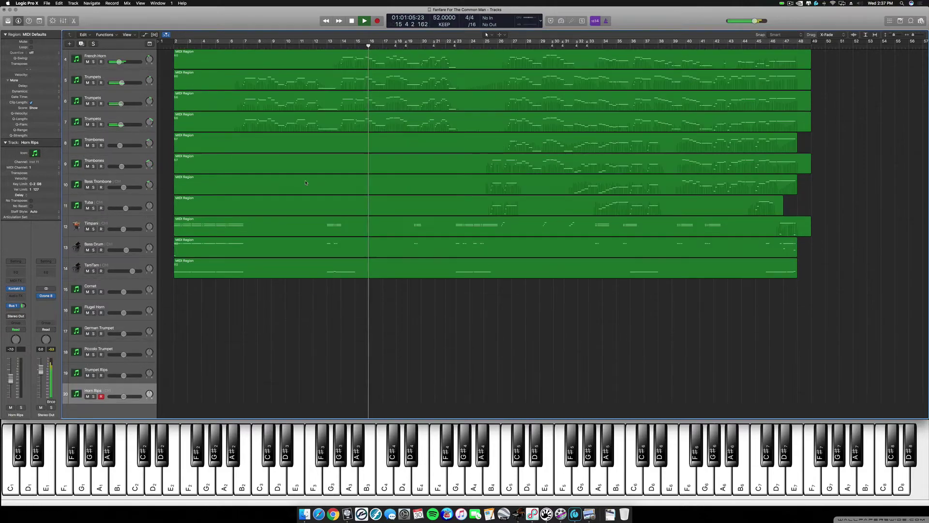
{"action": "scroll", "coordinate": [306, 183], "scroll_direction": "up", "scroll_amount": 10}
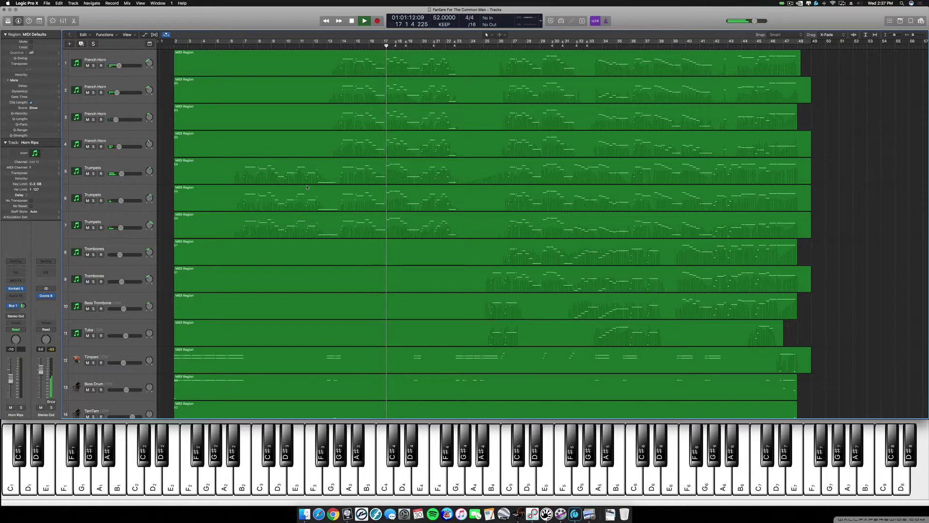
{"action": "scroll", "coordinate": [306, 187], "scroll_direction": "up", "scroll_amount": 1}
{"action": "key", "text": "super+Down"}
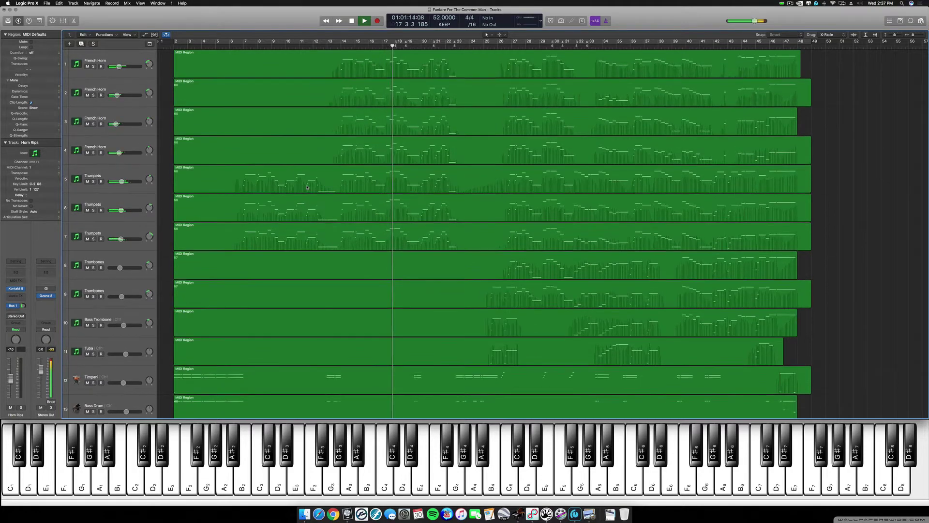
{"action": "key", "text": "super+Down"}
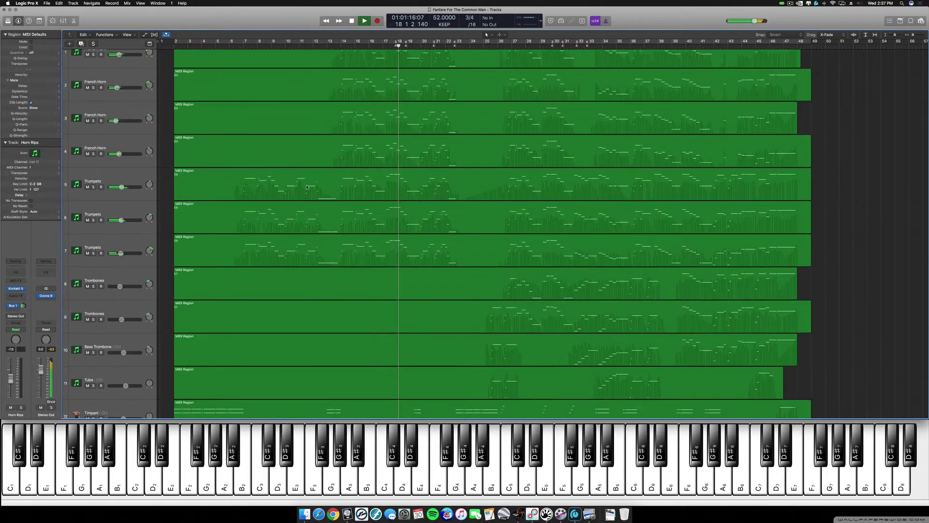
{"action": "scroll", "coordinate": [307, 187], "scroll_direction": "up", "scroll_amount": 2}
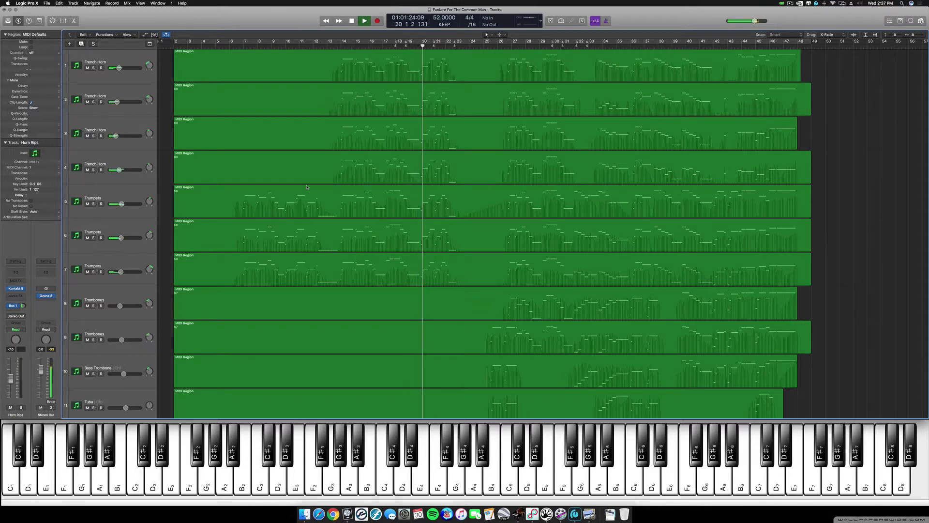
{"action": "scroll", "coordinate": [306, 187], "scroll_direction": "up", "scroll_amount": 1}
{"action": "scroll", "coordinate": [307, 188], "scroll_direction": "up", "scroll_amount": 2}
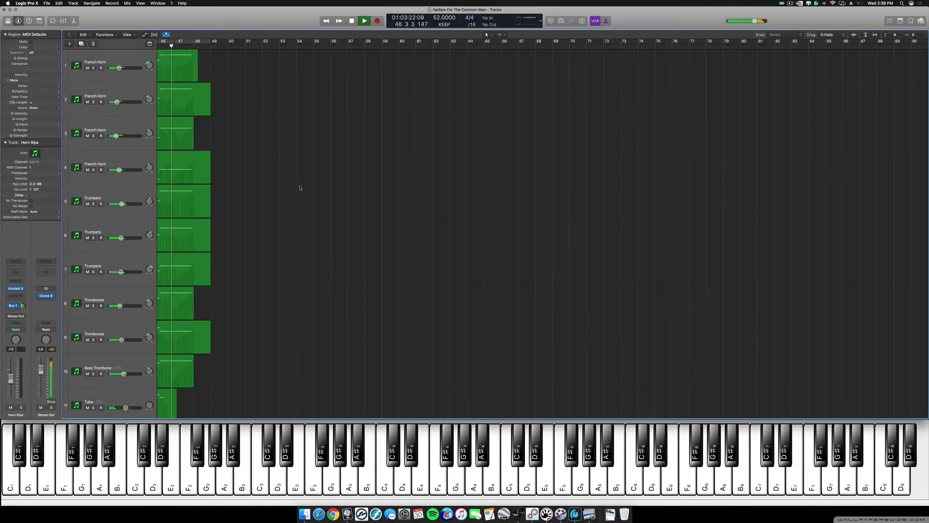
Stop playback past the end of the piece and fit the arrangement's full length in the tracks area
{"action": "scroll", "coordinate": [331, 205], "scroll_direction": "down", "scroll_amount": 1}
{"action": "scroll", "coordinate": [330, 205], "scroll_direction": "down", "scroll_amount": 1}
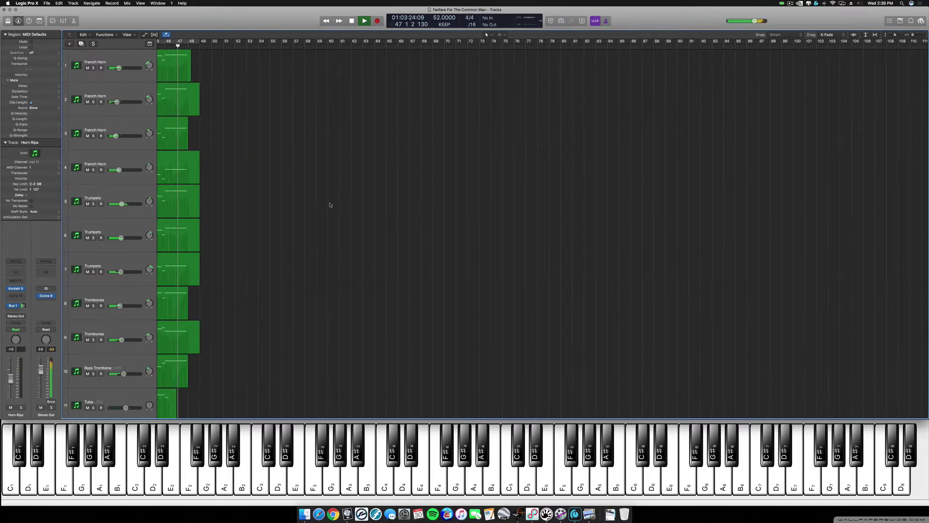
{"action": "scroll", "coordinate": [330, 204], "scroll_direction": "left", "scroll_amount": 10}
{"action": "scroll", "coordinate": [331, 205], "scroll_direction": "left", "scroll_amount": 5}
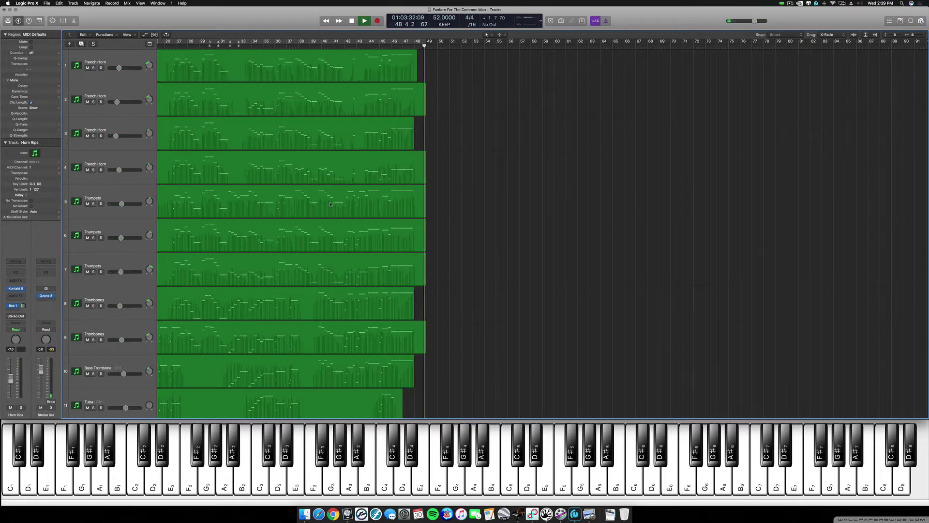
{"action": "key", "text": "space"}
{"action": "key", "text": "z"}
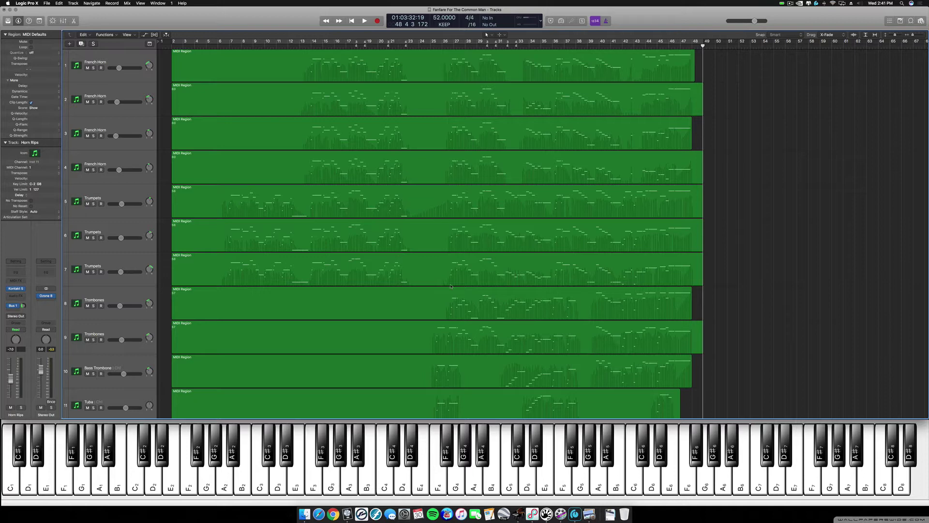
Switch to Chrome, look at the products page on samplemodeling.com, and close the browser window
{"action": "left_click", "coordinate": [333, 514]}
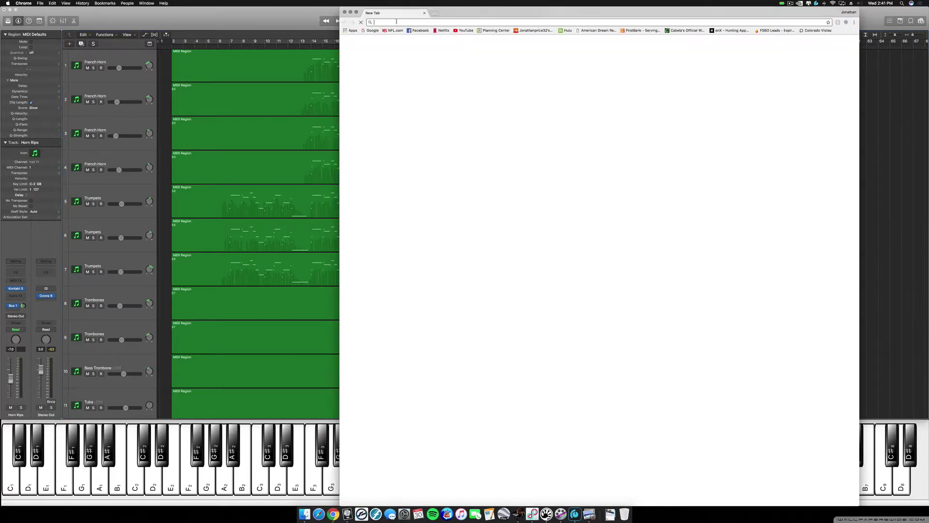
{"action": "type", "text": "samplemodeling.com"}
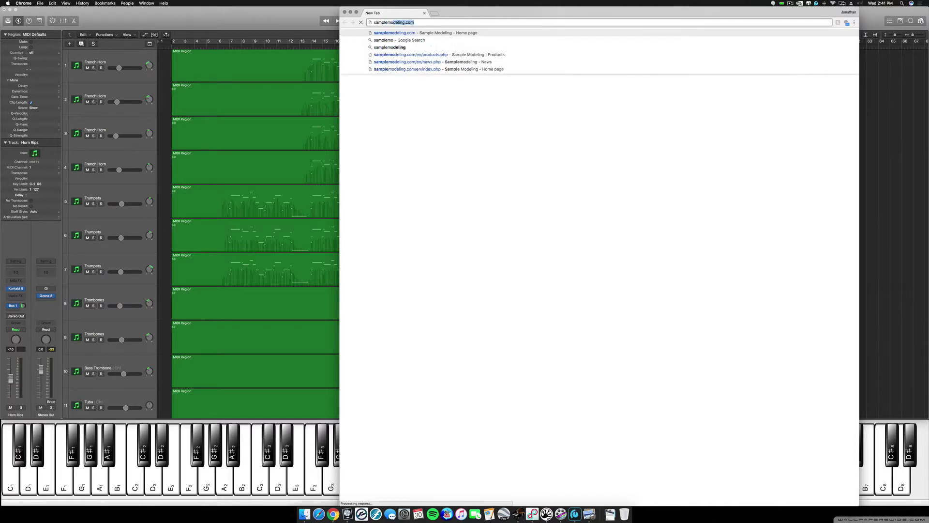
{"action": "key", "text": "Return"}
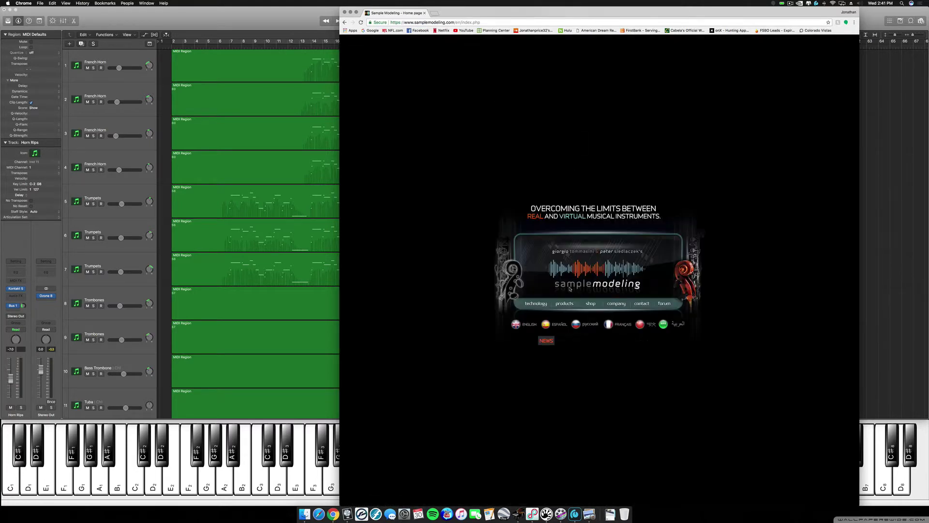
{"action": "left_click", "coordinate": [567, 304]}
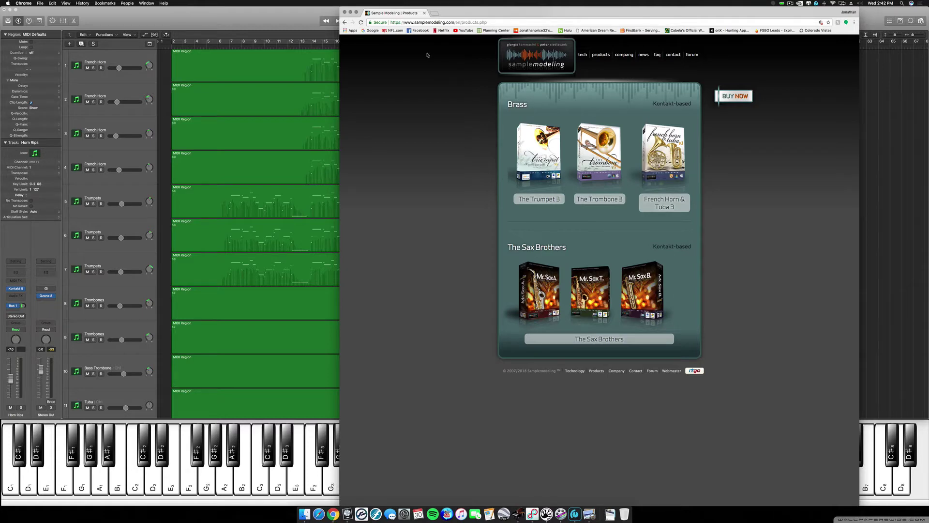
{"action": "left_click", "coordinate": [345, 12]}
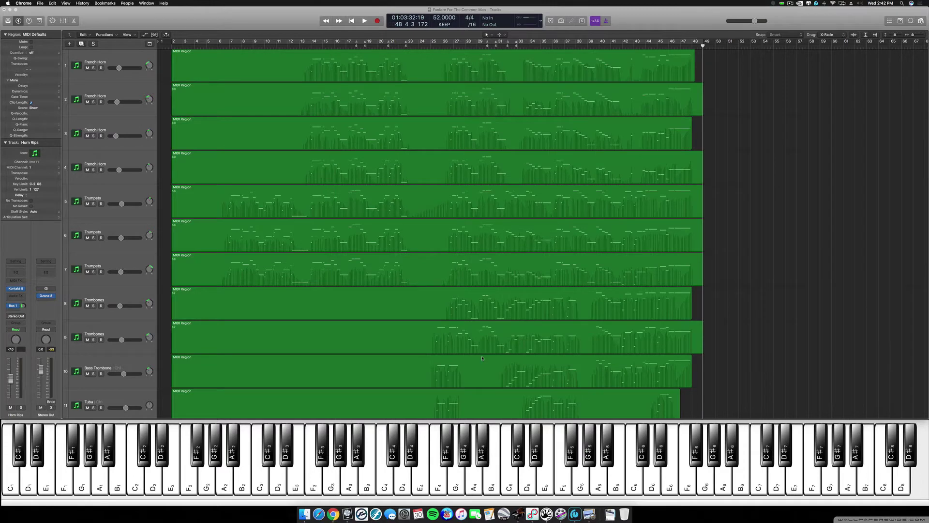
Insert the stereo VirtualSoundStage 2 plug-in on the Stereo Out channel and place its window over the middle of the arrangement
{"action": "scroll", "coordinate": [294, 225], "scroll_direction": "up", "scroll_amount": 1}
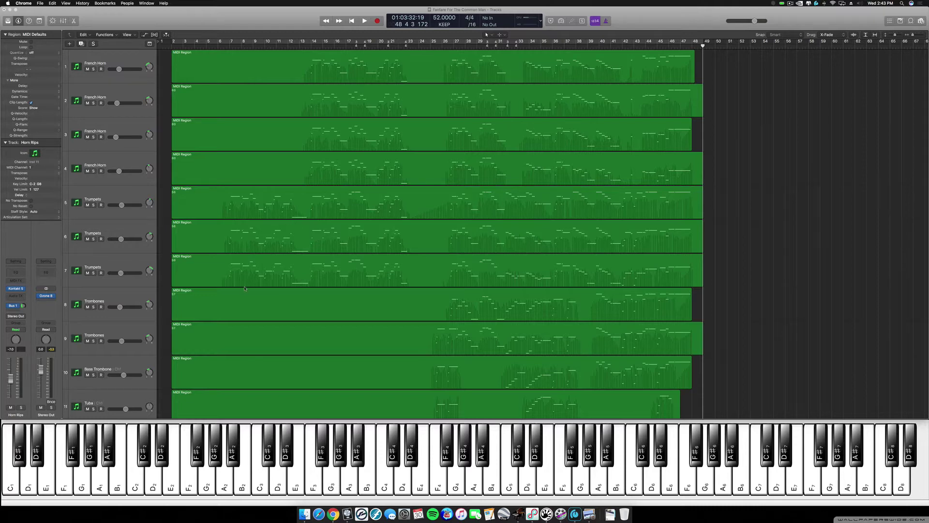
{"action": "left_click", "coordinate": [48, 300]}
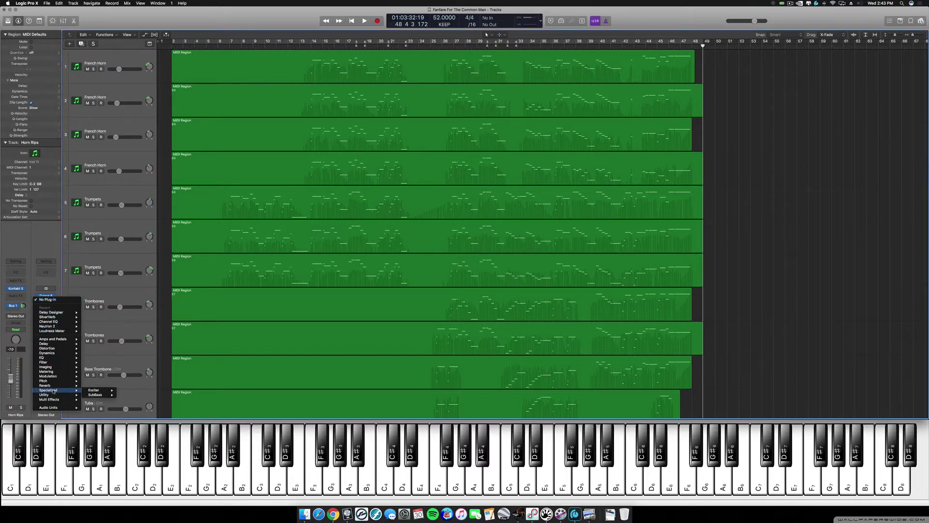
{"action": "mouse_move", "coordinate": [53, 408]}
{"action": "mouse_move", "coordinate": [98, 431]}
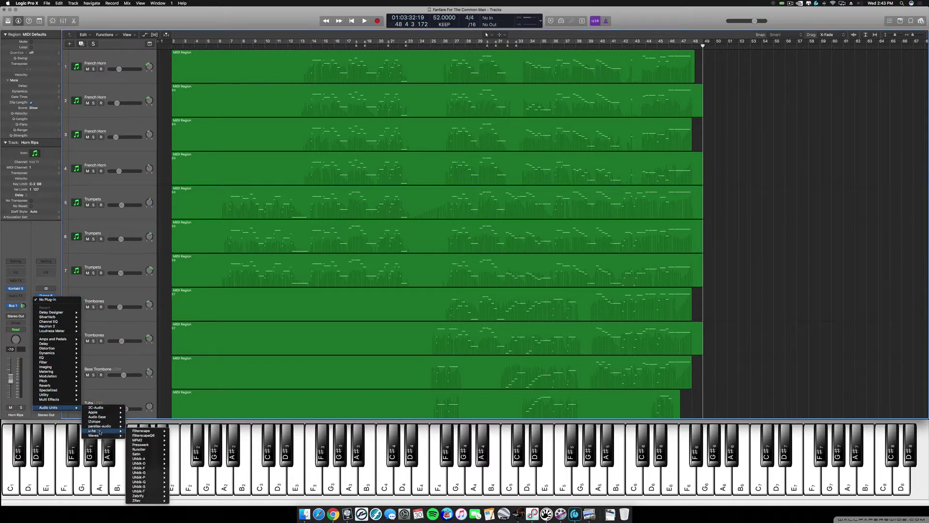
{"action": "mouse_move", "coordinate": [150, 426]}
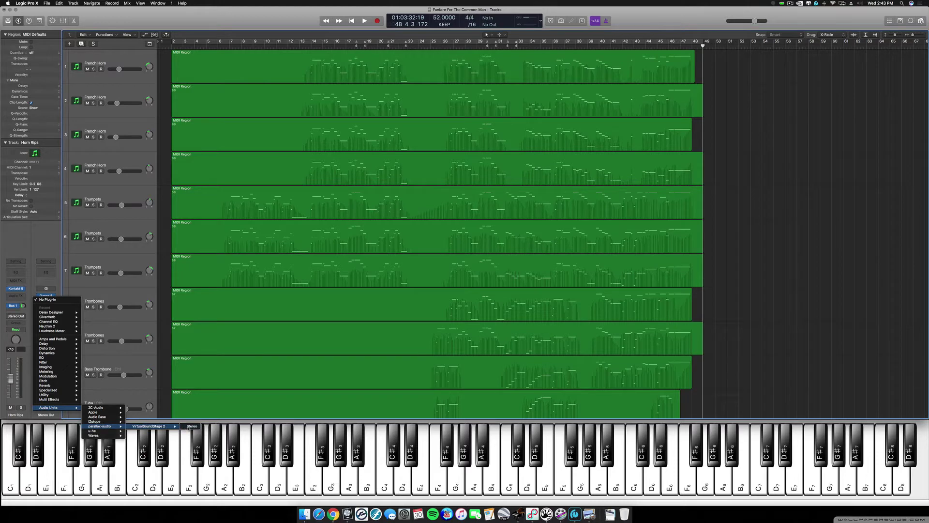
{"action": "left_click", "coordinate": [189, 428]}
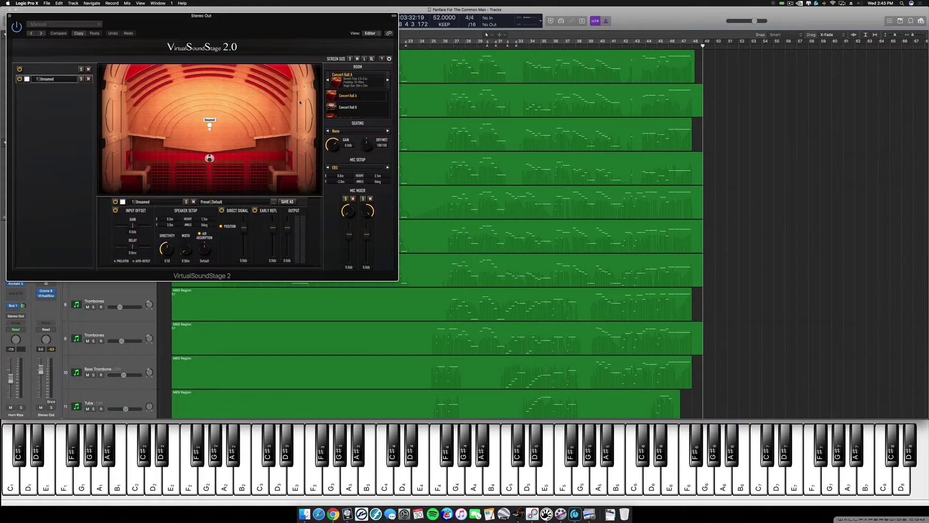
{"action": "left_click_drag", "start_coordinate": [245, 26], "coordinate": [544, 54]}
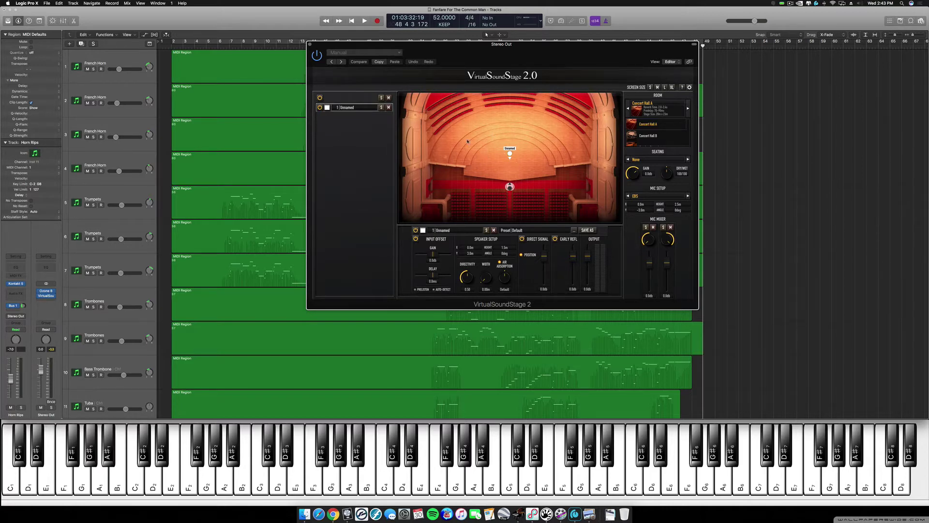
{"action": "left_click_drag", "start_coordinate": [482, 49], "coordinate": [551, 95]}
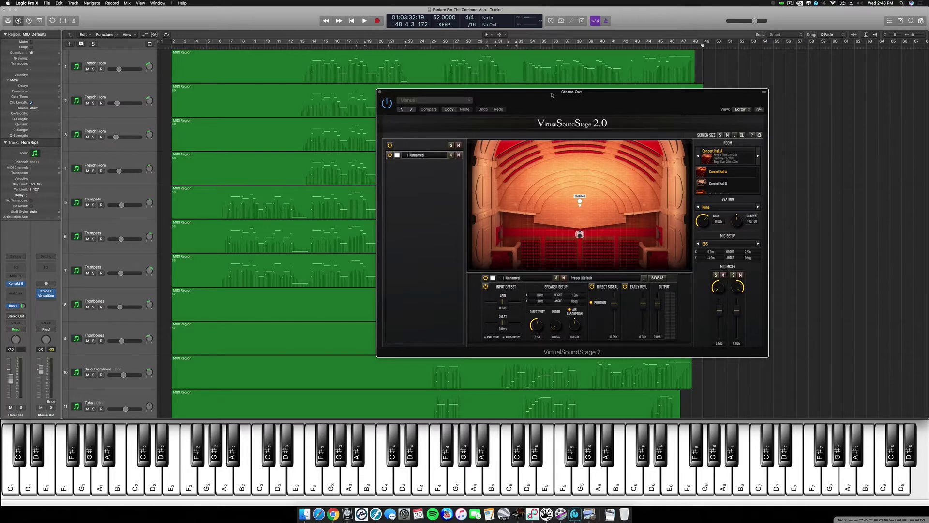
{"action": "left_click_drag", "start_coordinate": [552, 96], "coordinate": [440, 92]}
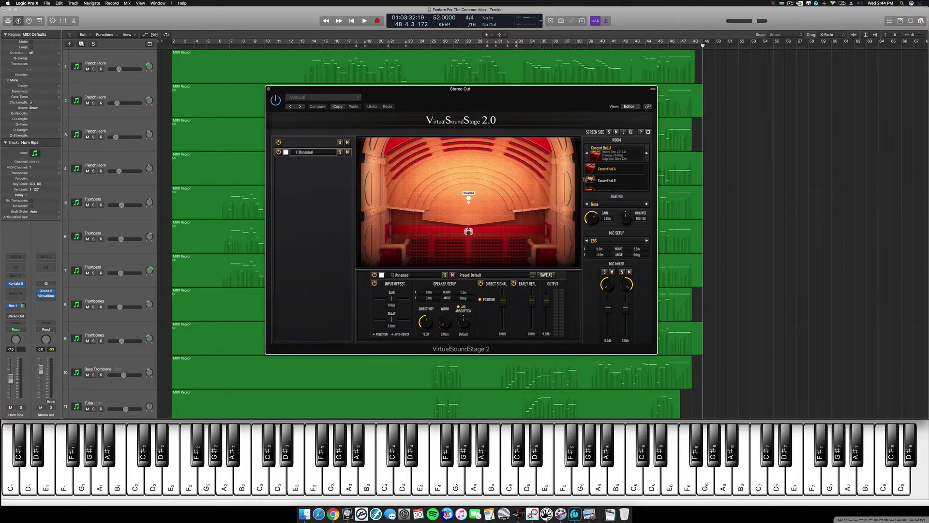
Try the Concert Hall B room, set the seating to Orchestra Large, and settle on Concert Hall A
{"action": "left_click", "coordinate": [617, 183]}
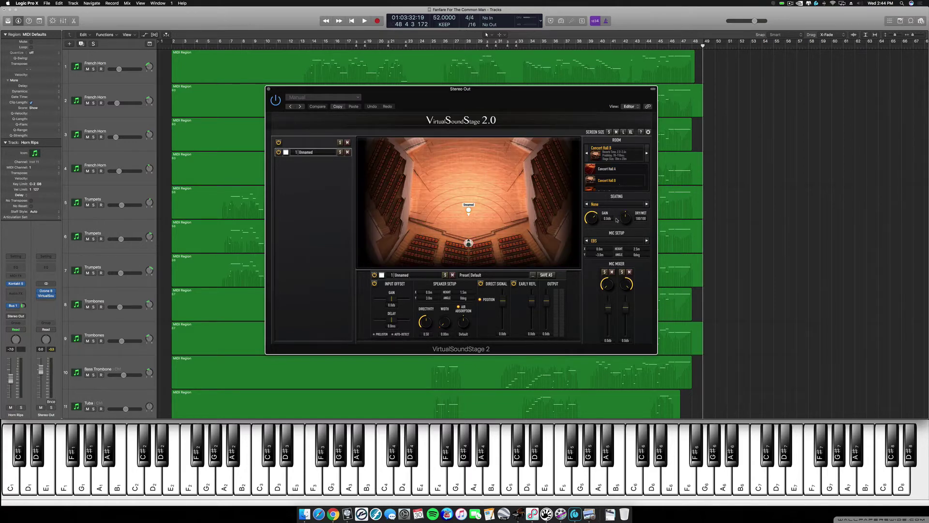
{"action": "left_click", "coordinate": [647, 204]}
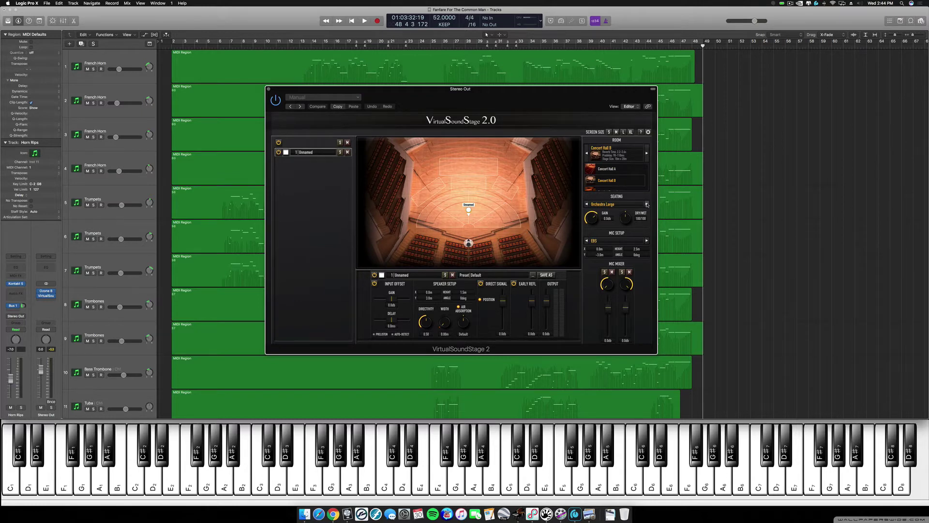
{"action": "left_click", "coordinate": [610, 171]}
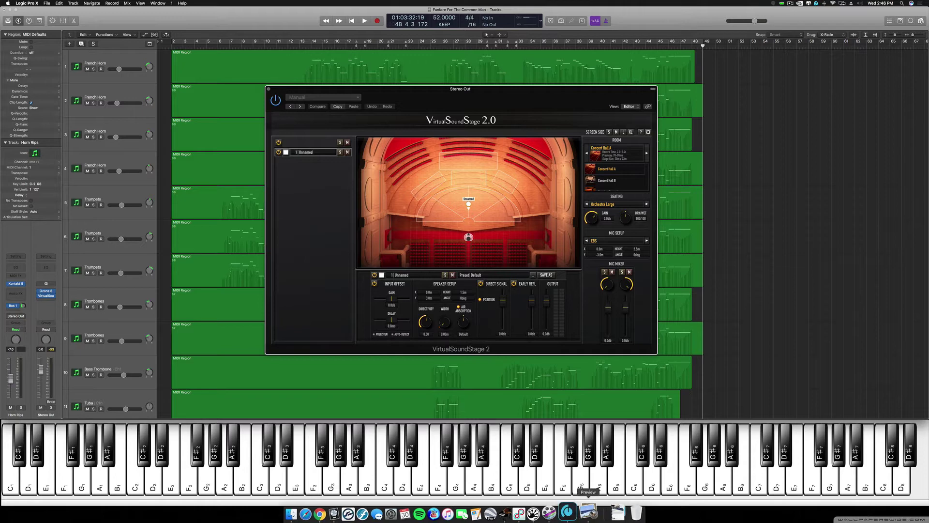
Switch to the Horn Transposition Reference Chart in Preview, enlarge its window, and examine the transposition interval for each horn key
{"action": "left_click", "coordinate": [588, 511]}
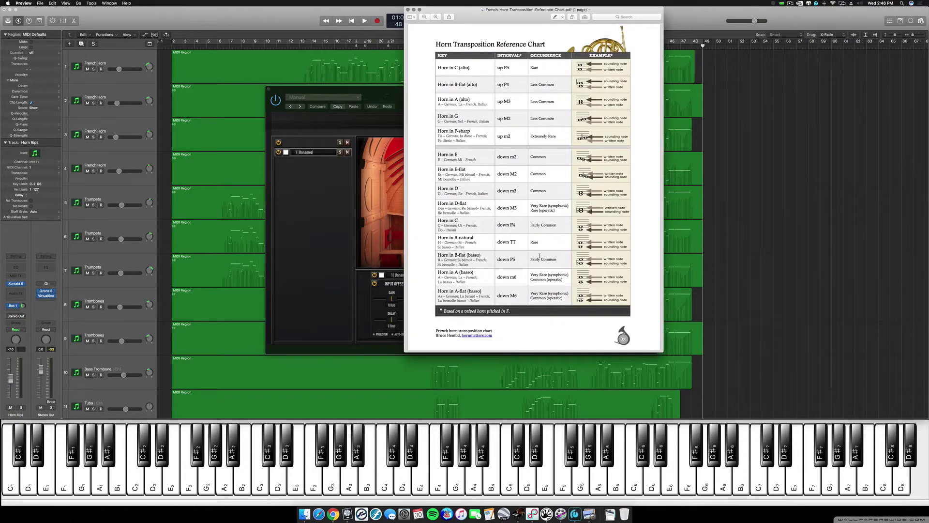
{"action": "left_click_drag", "start_coordinate": [662, 349], "coordinate": [771, 479]}
{"action": "left_click_drag", "start_coordinate": [618, 17], "coordinate": [469, 17]}
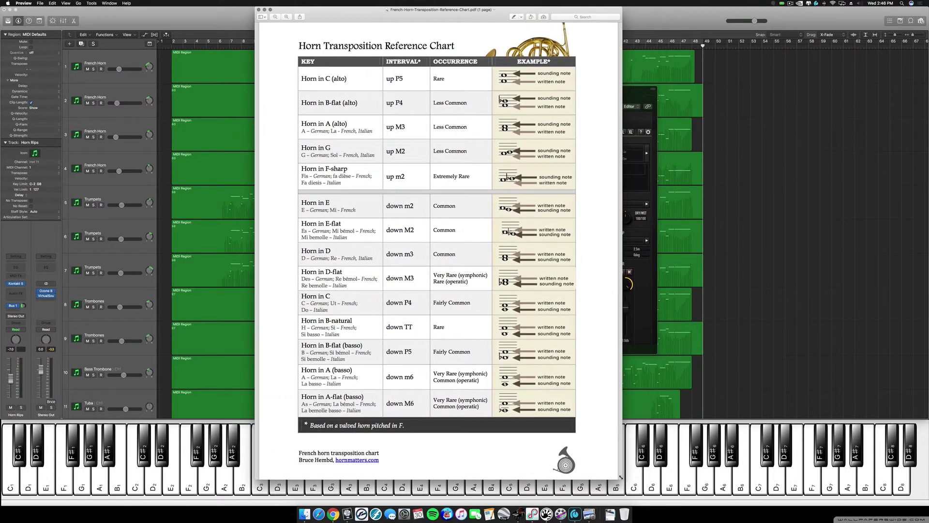
{"action": "left_click_drag", "start_coordinate": [620, 477], "coordinate": [668, 493]}
{"action": "scroll", "coordinate": [518, 401], "scroll_direction": "up", "scroll_amount": 2}
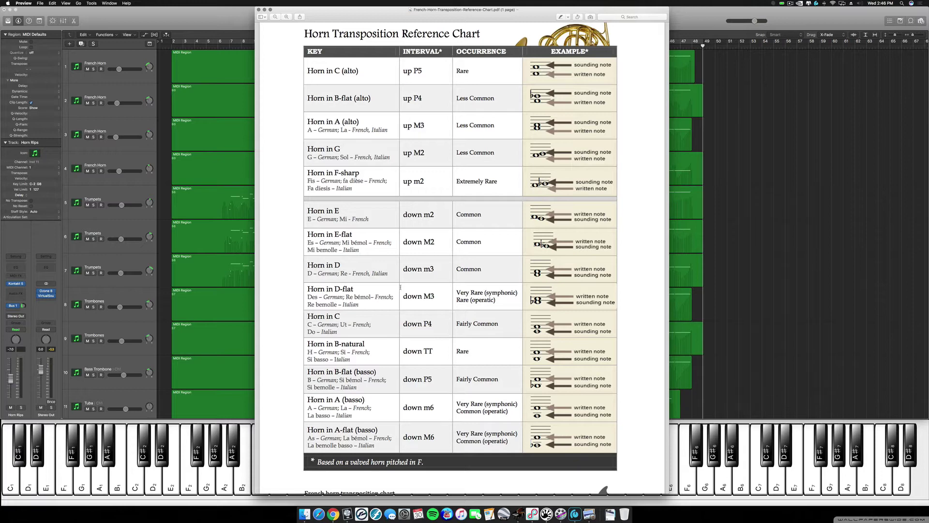
{"action": "scroll", "coordinate": [400, 287], "scroll_direction": "down", "scroll_amount": 1}
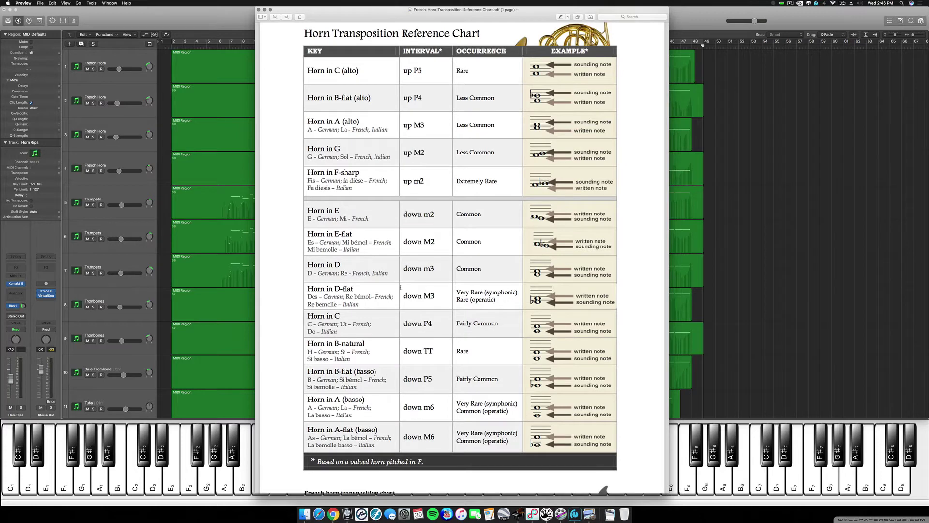
{"action": "scroll", "coordinate": [401, 287], "scroll_direction": "up", "scroll_amount": 2}
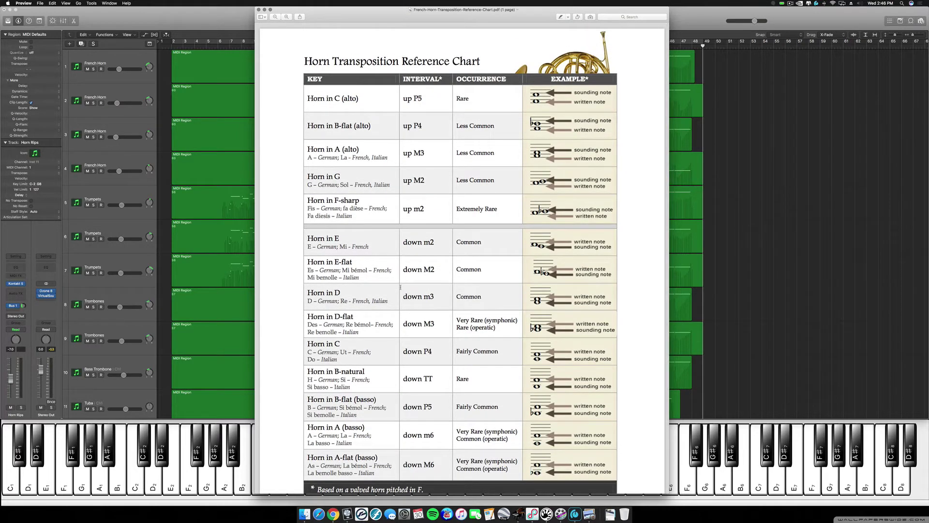
{"action": "scroll", "coordinate": [400, 287], "scroll_direction": "down", "scroll_amount": 1}
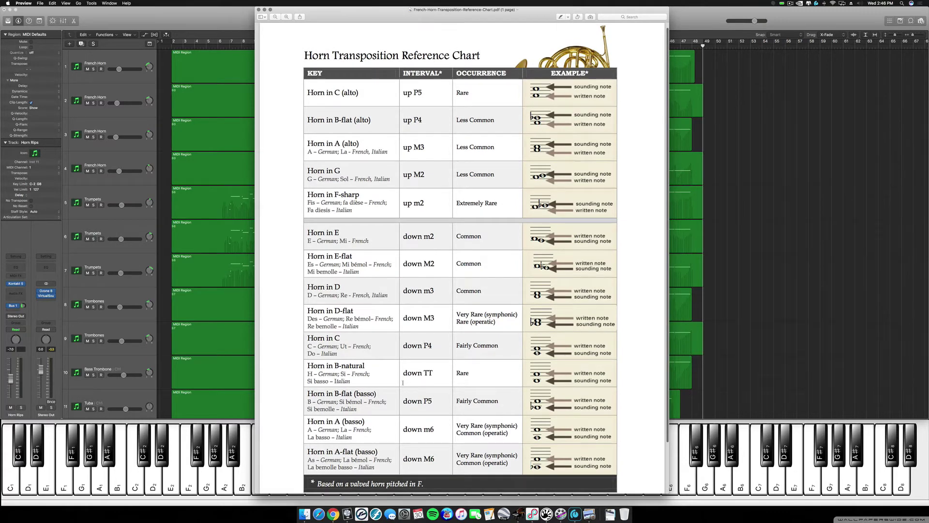
Read the Horn Transposition Reference Chart down to its footnote and credits, and close the chart window
{"action": "scroll", "coordinate": [402, 383], "scroll_direction": "down", "scroll_amount": 2}
{"action": "scroll", "coordinate": [403, 383], "scroll_direction": "down", "scroll_amount": 4}
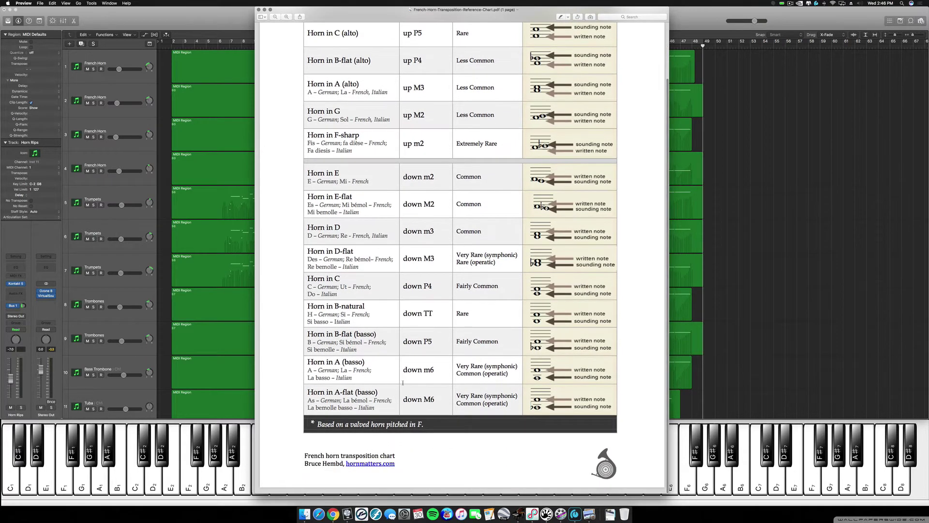
{"action": "scroll", "coordinate": [402, 383], "scroll_direction": "up", "scroll_amount": 5}
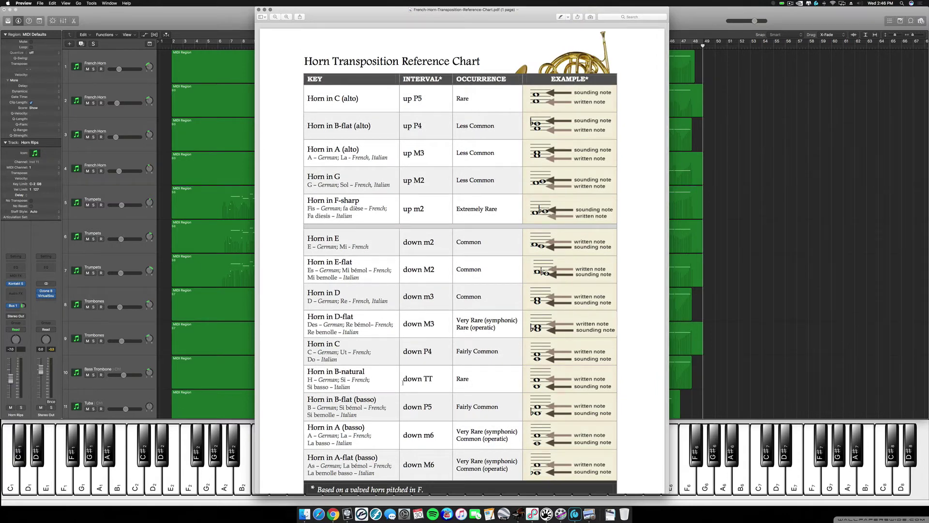
{"action": "left_click", "coordinate": [259, 10]}
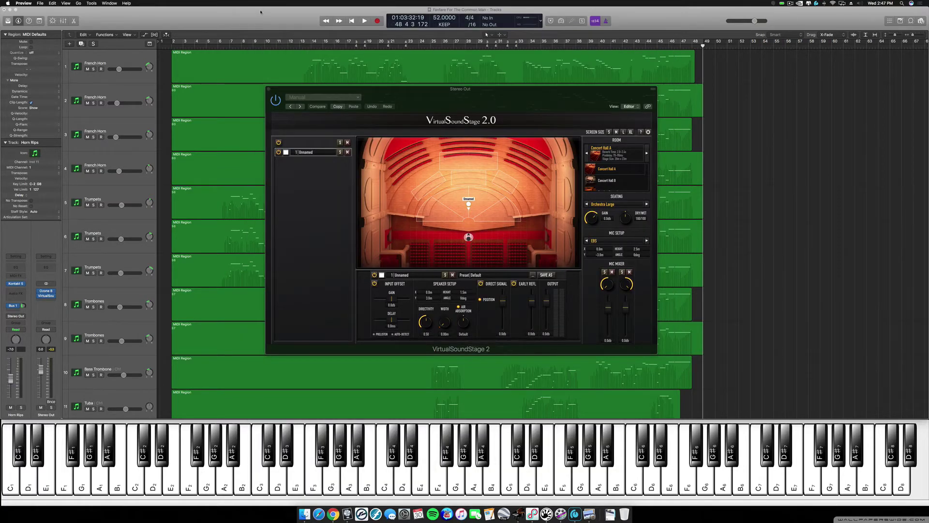
Select the first French Horn track and play several notes on it to audition its sound
{"action": "left_click", "coordinate": [138, 65]}
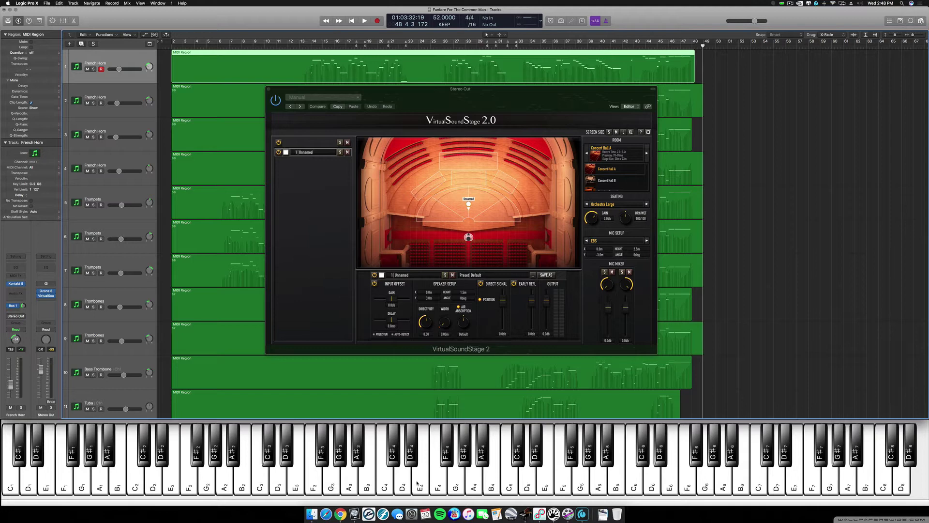
{"action": "key", "text": "a"}
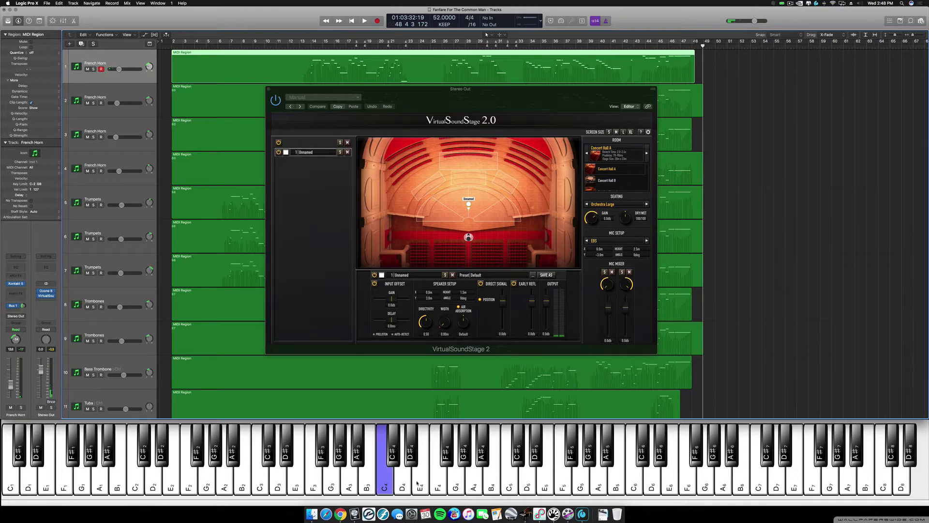
{"action": "key", "text": "f"}
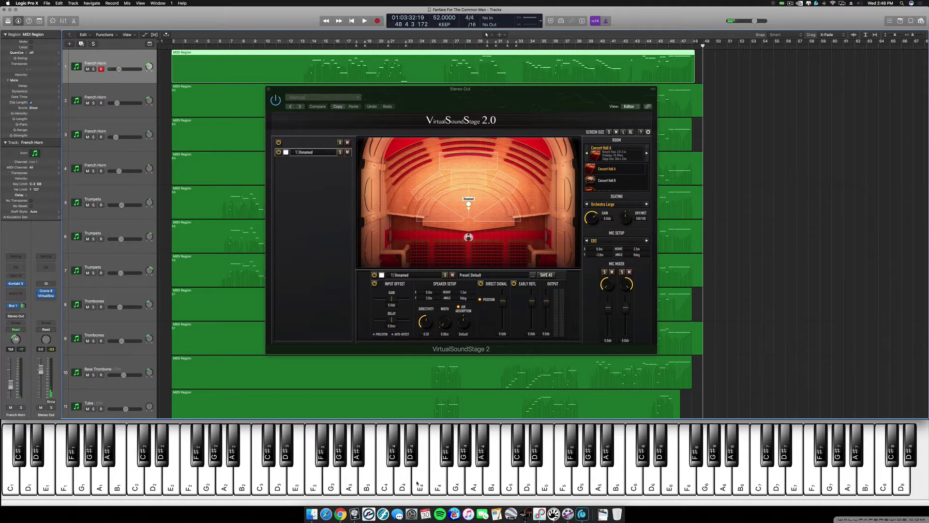
{"action": "key", "text": "g"}
{"action": "key", "text": "a"}
{"action": "key", "text": "g"}
{"action": "key", "text": "a"}
Select the first Trumpets track, shift the VirtualSoundStage 2 window slightly aside, and play a few trumpet notes
{"action": "scroll", "coordinate": [103, 221], "scroll_direction": "down", "scroll_amount": 4}
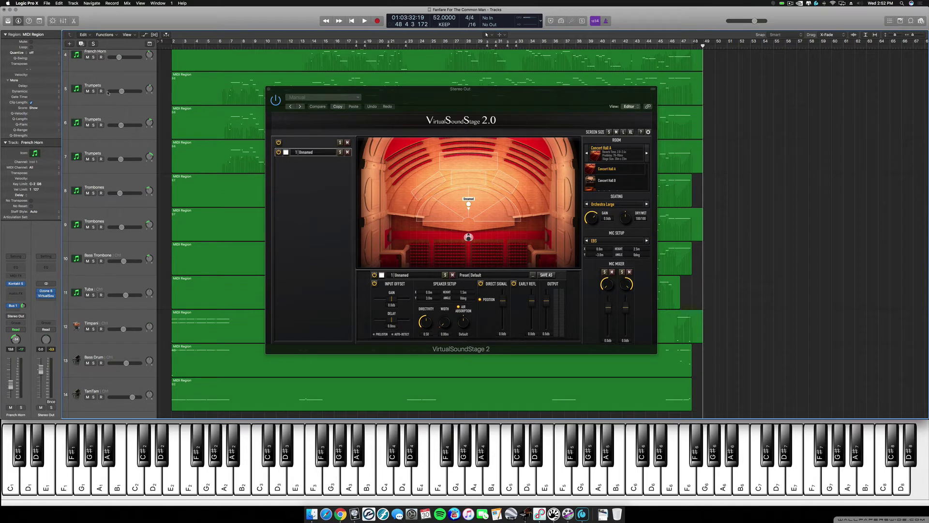
{"action": "left_click", "coordinate": [108, 92]}
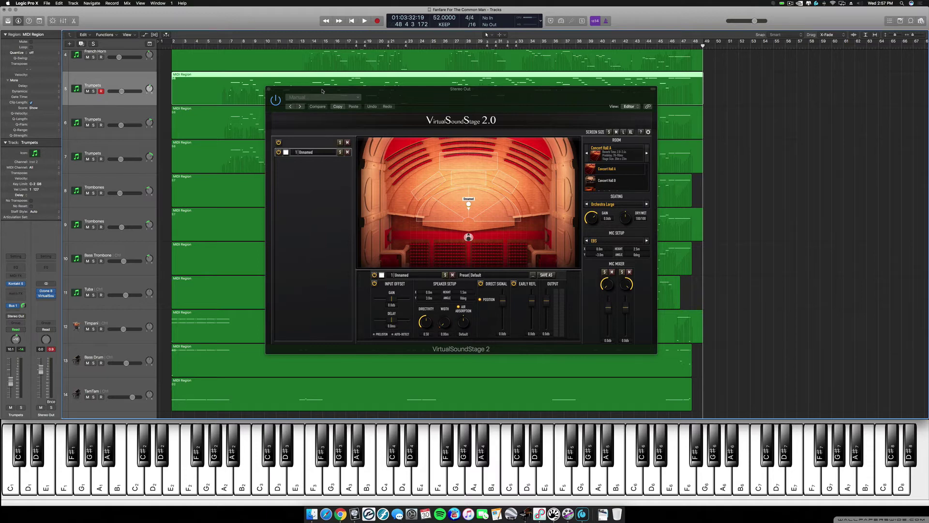
{"action": "left_click_drag", "start_coordinate": [315, 90], "coordinate": [351, 80]}
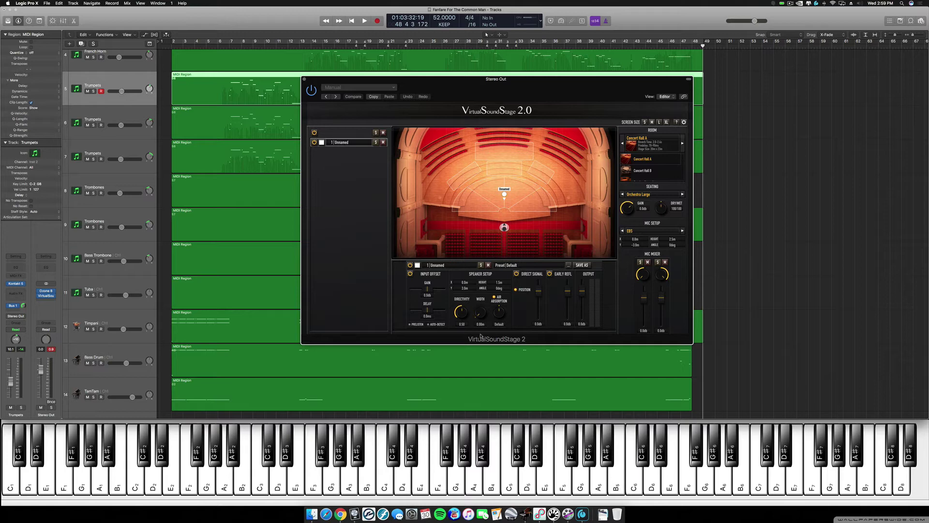
{"action": "key", "text": "g"}
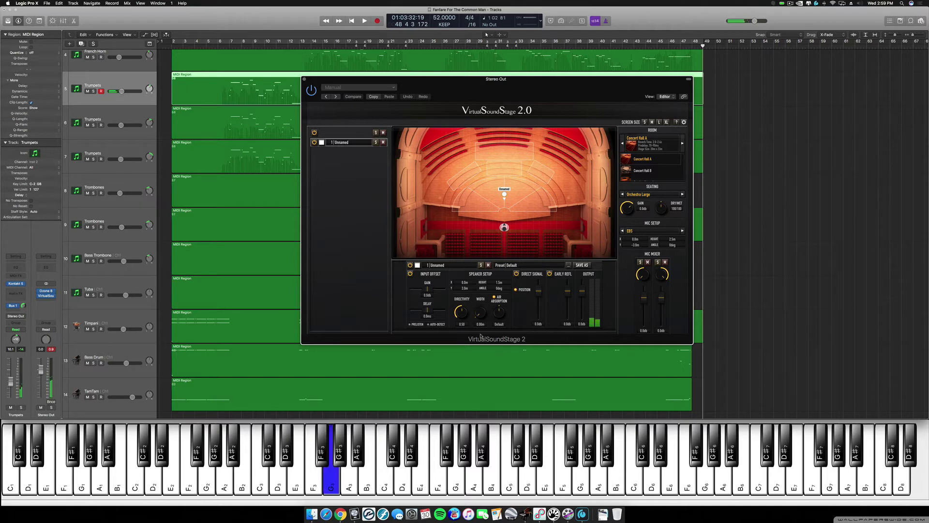
{"action": "key", "text": "k"}
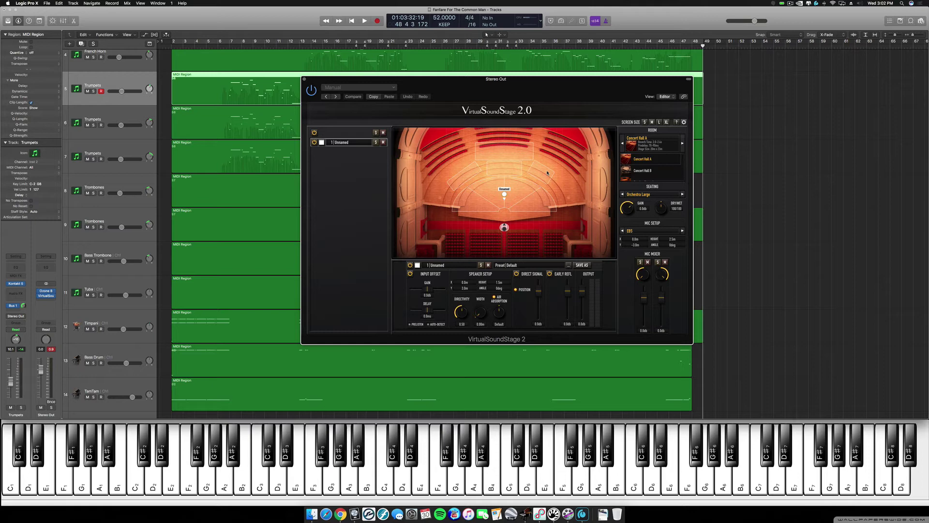
Close the VirtualSoundStage 2 window and audition the upper Trombones track in solo from bar 26, dismissing the synchronization error
{"action": "left_click", "coordinate": [210, 193]}
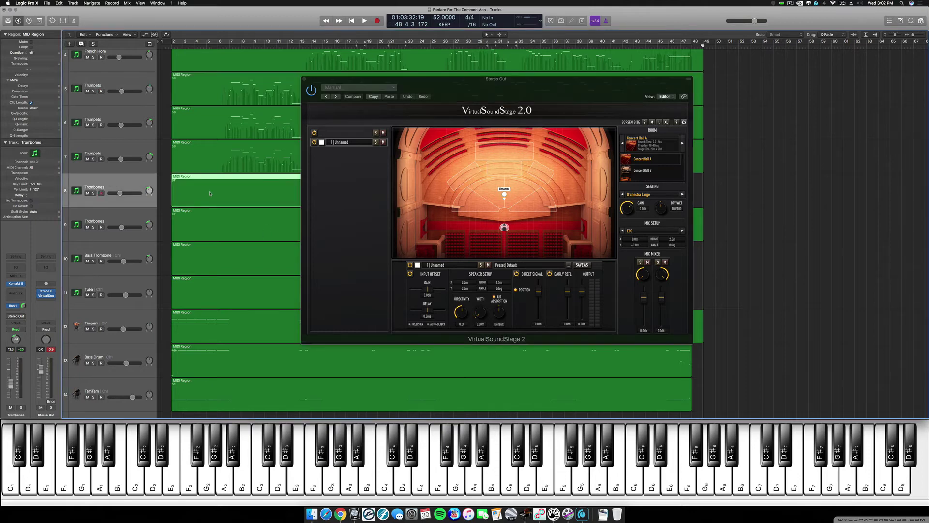
{"action": "left_click", "coordinate": [303, 79]}
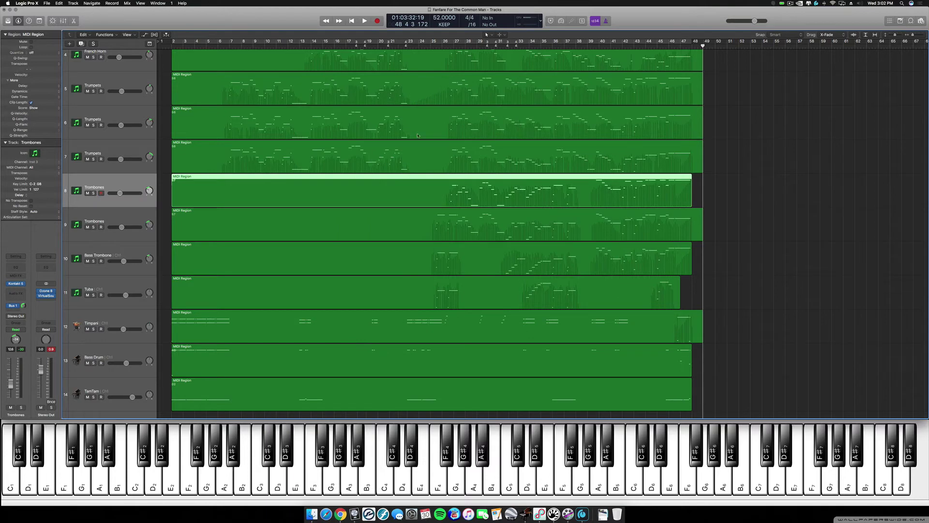
{"action": "left_click", "coordinate": [442, 42]}
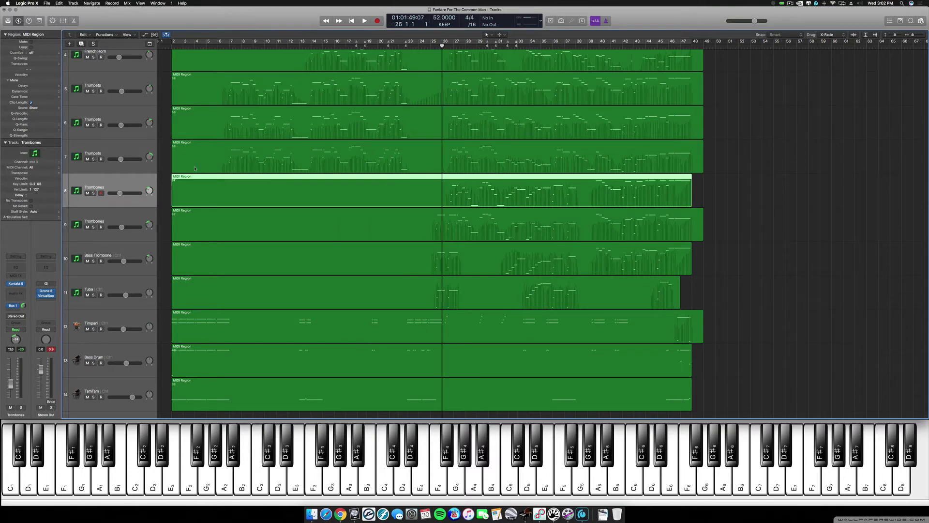
{"action": "left_click", "coordinate": [93, 194]}
{"action": "key", "text": "space"}
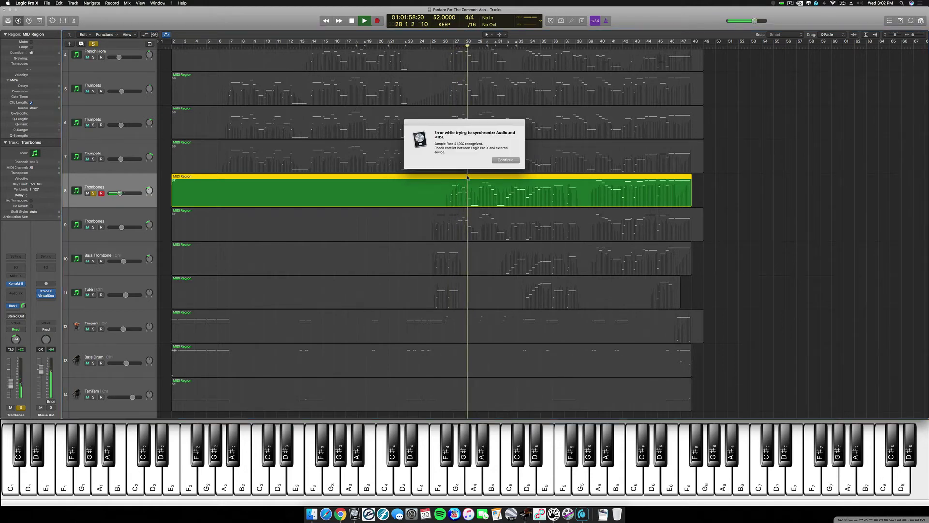
{"action": "left_click", "coordinate": [505, 160]}
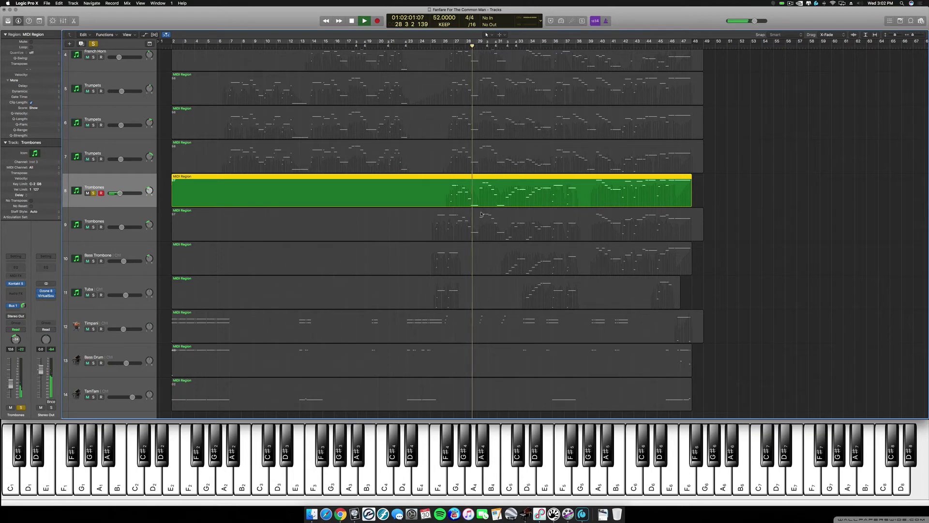
{"action": "key", "text": "space"}
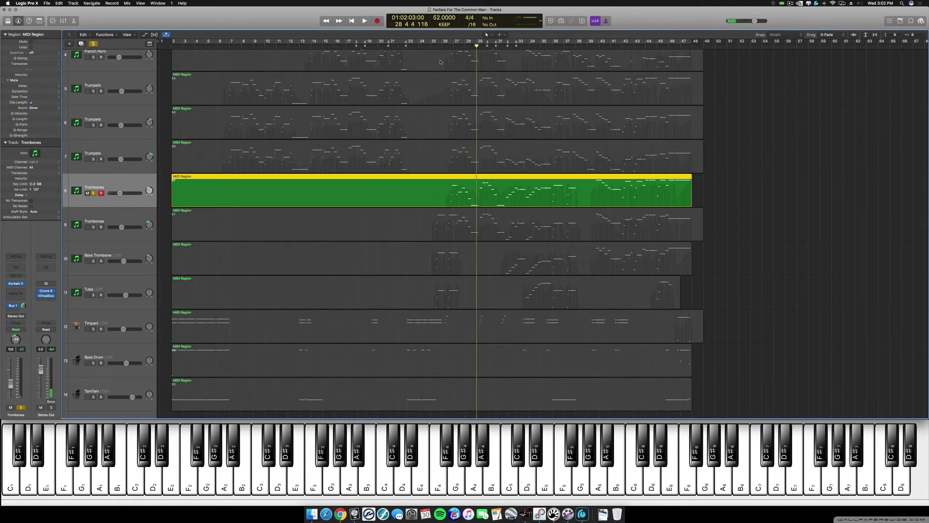
{"action": "key", "text": "g"}
{"action": "key", "text": "g"}
Solo the Bass Trombone track instead of Trombones and listen to it from beat 3 of bar 31
{"action": "left_click", "coordinate": [122, 220]}
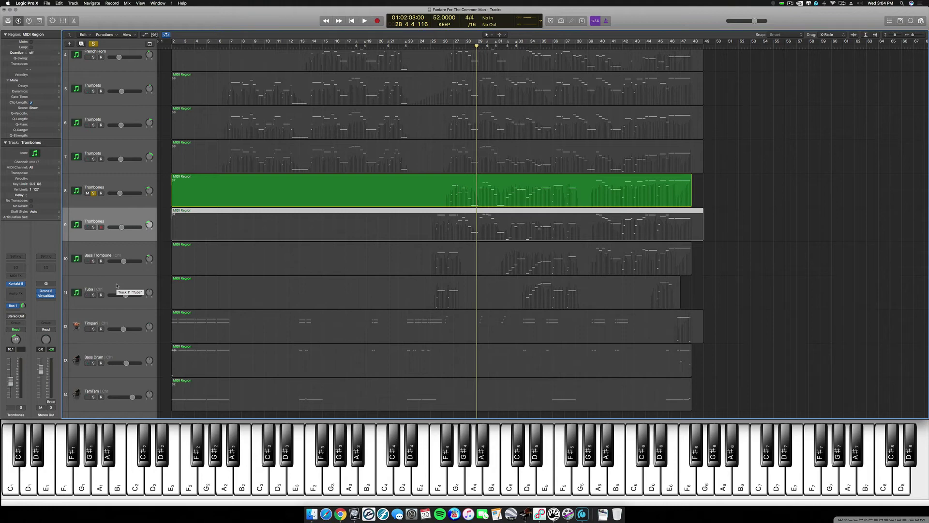
{"action": "left_click", "coordinate": [97, 258]}
{"action": "left_click", "coordinate": [94, 261]}
{"action": "left_click", "coordinate": [94, 193]}
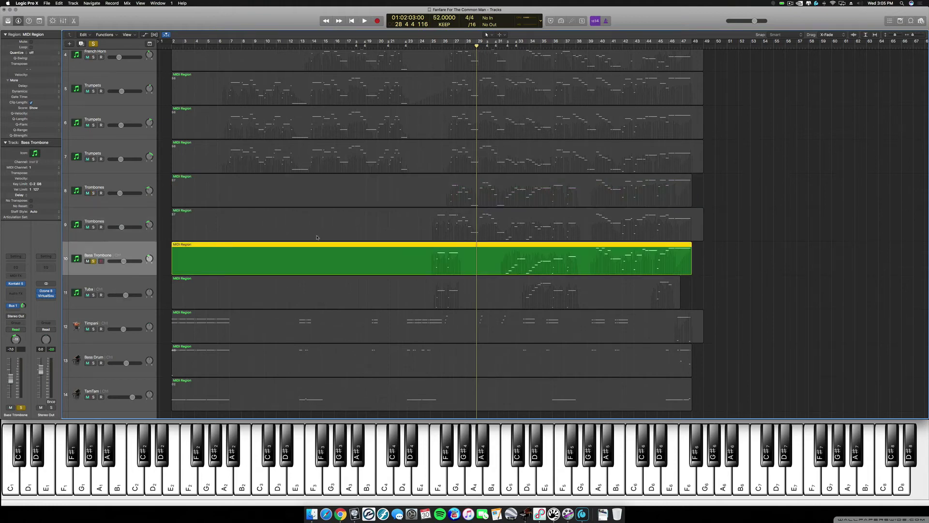
{"action": "left_click", "coordinate": [503, 45]}
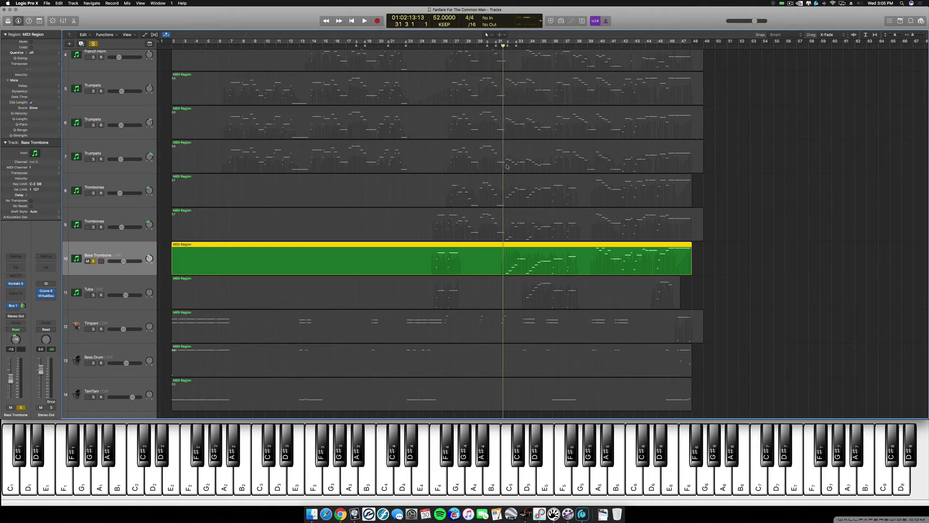
{"action": "key", "text": "space"}
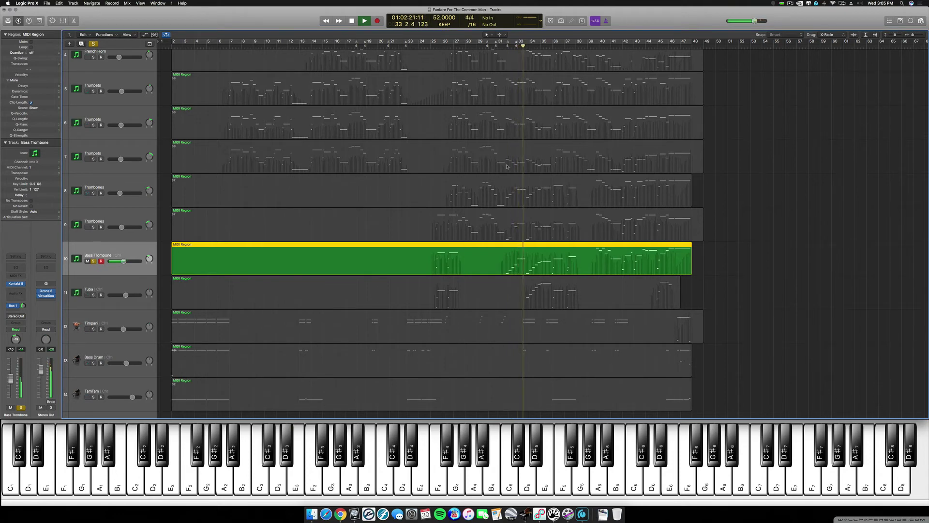
{"action": "key", "text": "space"}
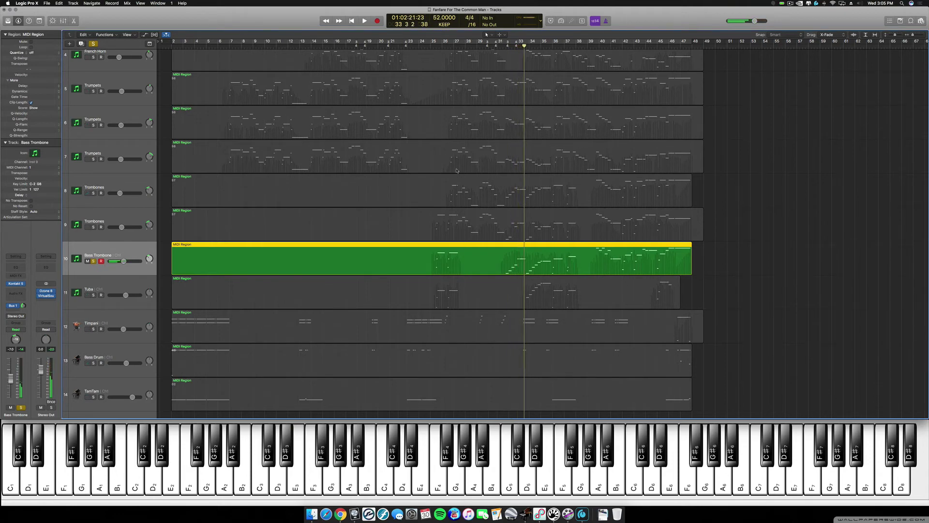
Solo the Tuba track instead of Bass Trombone, listen to its passage from the current playhead position, and stop playback
{"action": "left_click", "coordinate": [116, 281]}
{"action": "left_click", "coordinate": [93, 295]}
{"action": "left_click", "coordinate": [93, 261]}
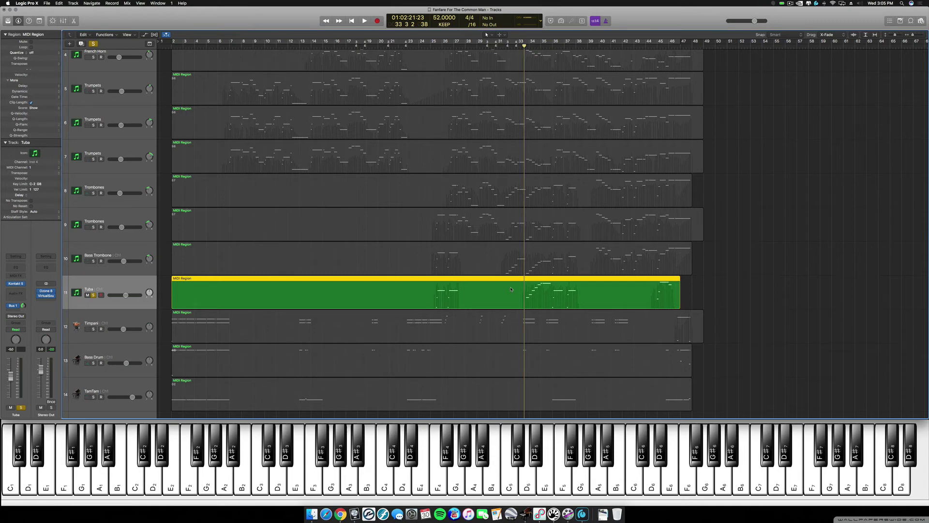
{"action": "key", "text": "space"}
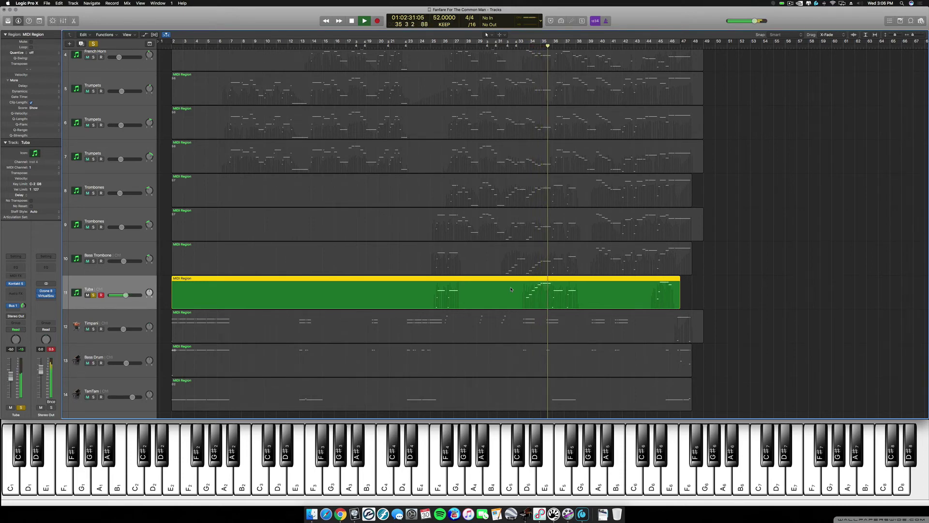
{"action": "key", "text": "space"}
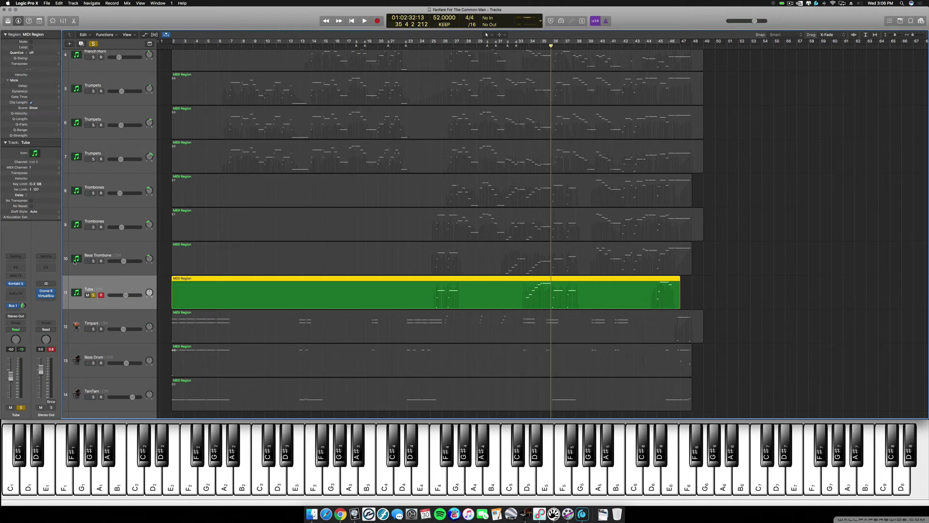
Open the Stereo Out VirtualSoundStage 2 window briefly, close it, and turn off solo on the Tuba track
{"action": "left_click", "coordinate": [46, 295]}
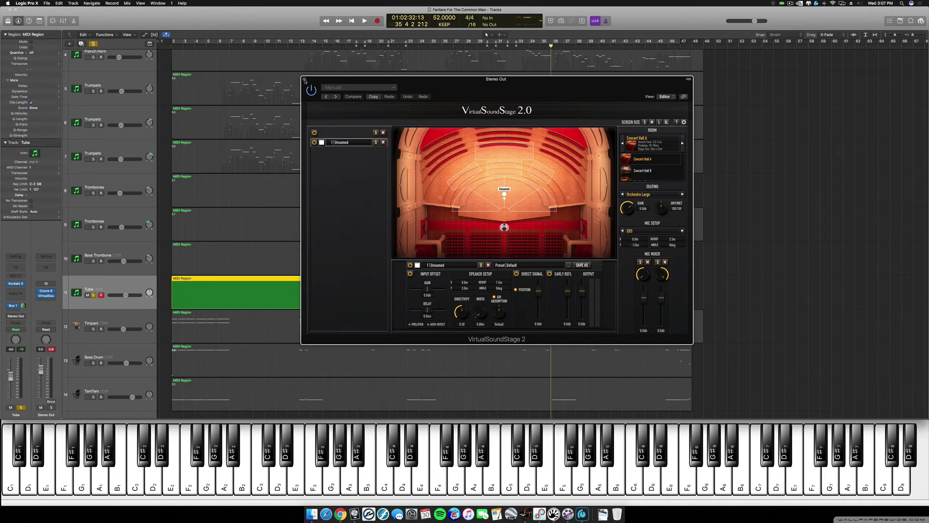
{"action": "left_click", "coordinate": [305, 80]}
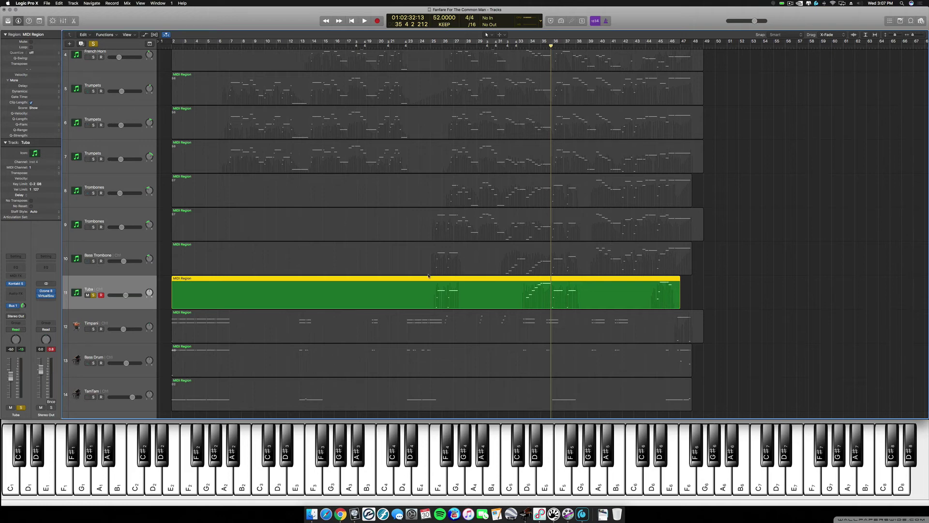
{"action": "scroll", "coordinate": [150, 311], "scroll_direction": "down", "scroll_amount": 3}
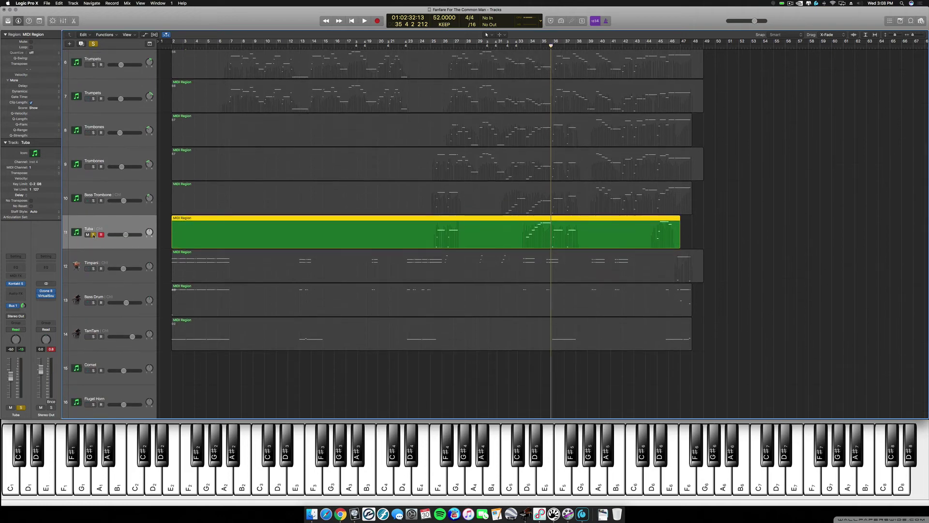
{"action": "key", "text": "super+a"}
{"action": "scroll", "coordinate": [119, 253], "scroll_direction": "down", "scroll_amount": 2}
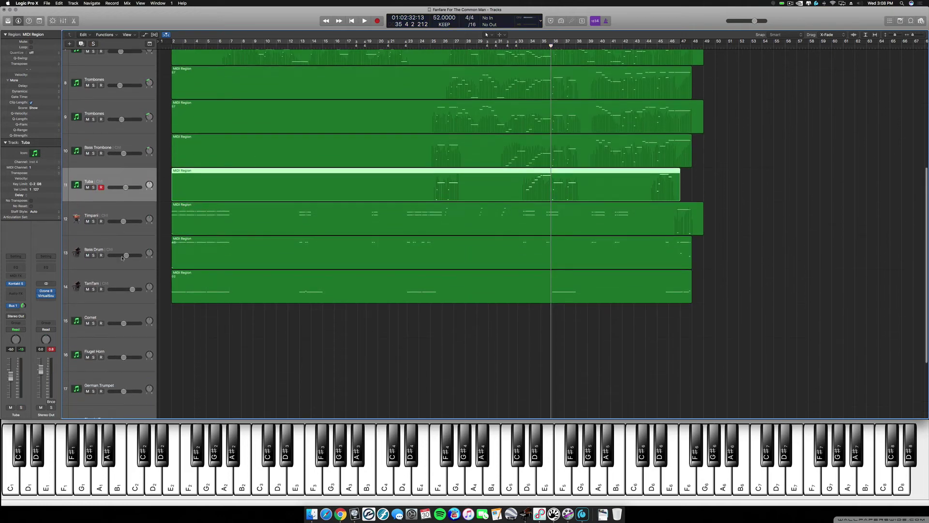
Select the Cornet, Flugel Horn, German Trumpet, Piccolo Trumpet and Trumpet Rips tracks in turn to demonstrate each instrument
{"action": "left_click", "coordinate": [114, 313]}
{"action": "scroll", "coordinate": [154, 284], "scroll_direction": "down", "scroll_amount": 3}
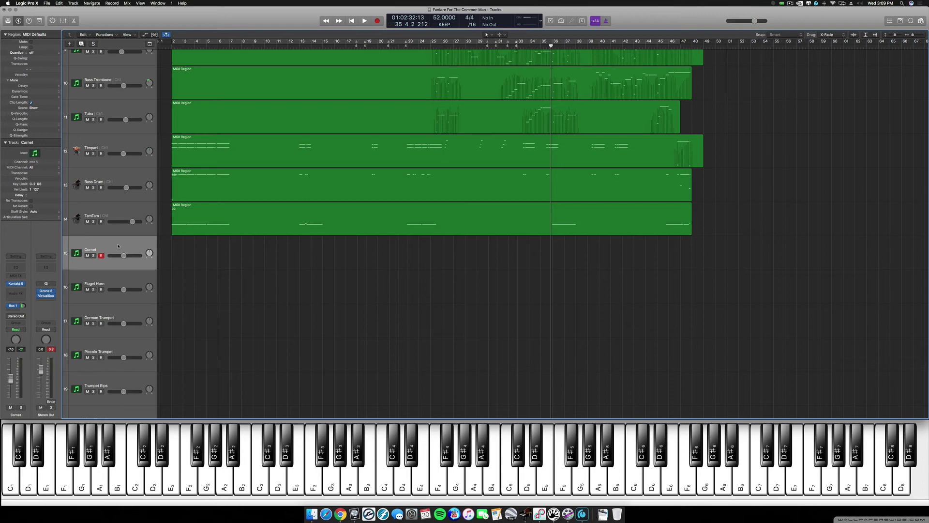
{"action": "key", "text": "Down"}
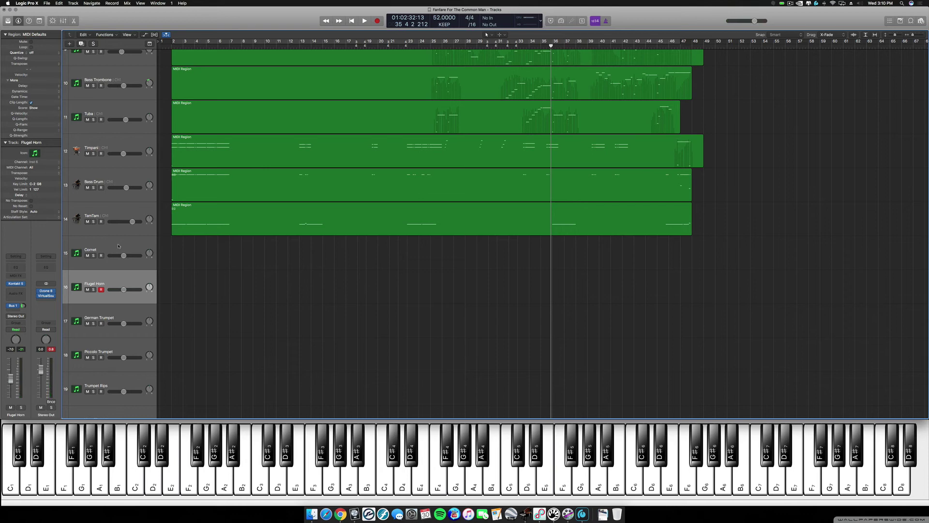
{"action": "left_click", "coordinate": [108, 315]}
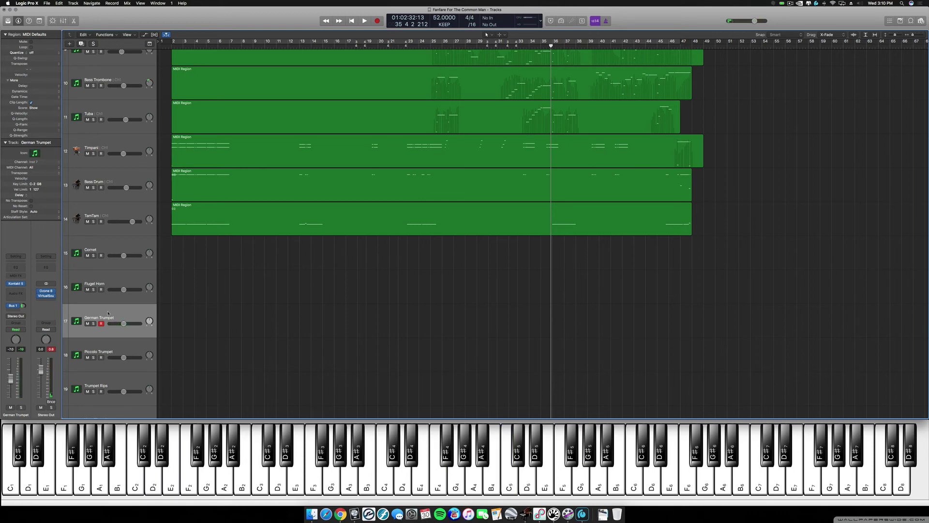
{"action": "left_click", "coordinate": [119, 345]}
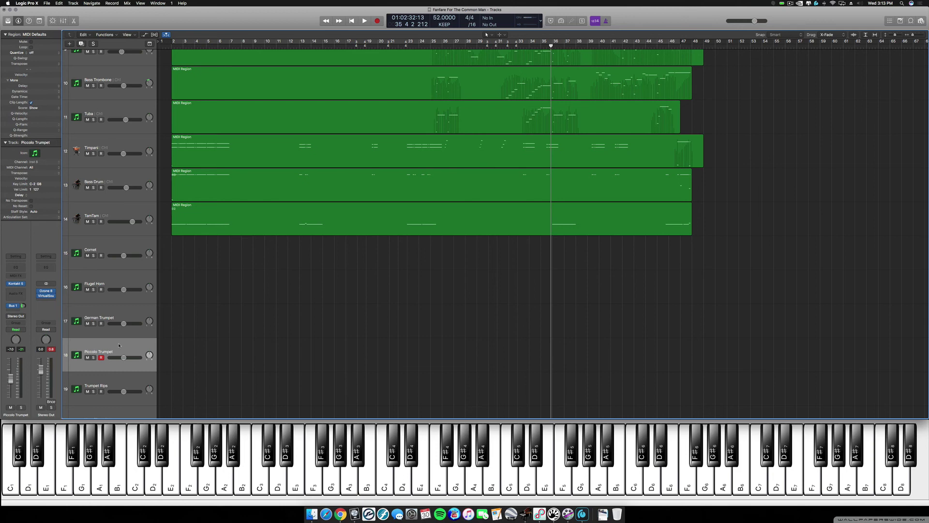
{"action": "scroll", "coordinate": [115, 330], "scroll_direction": "down", "scroll_amount": 2}
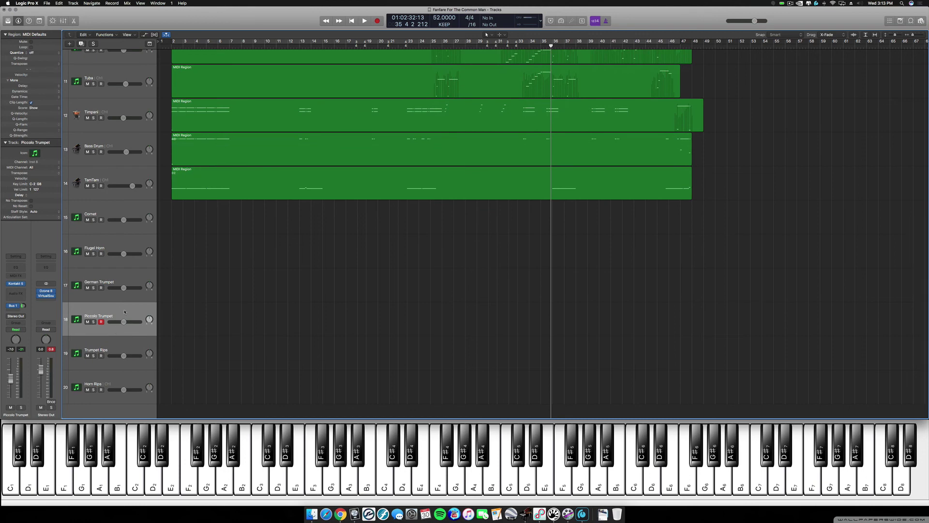
{"action": "left_click", "coordinate": [112, 345]}
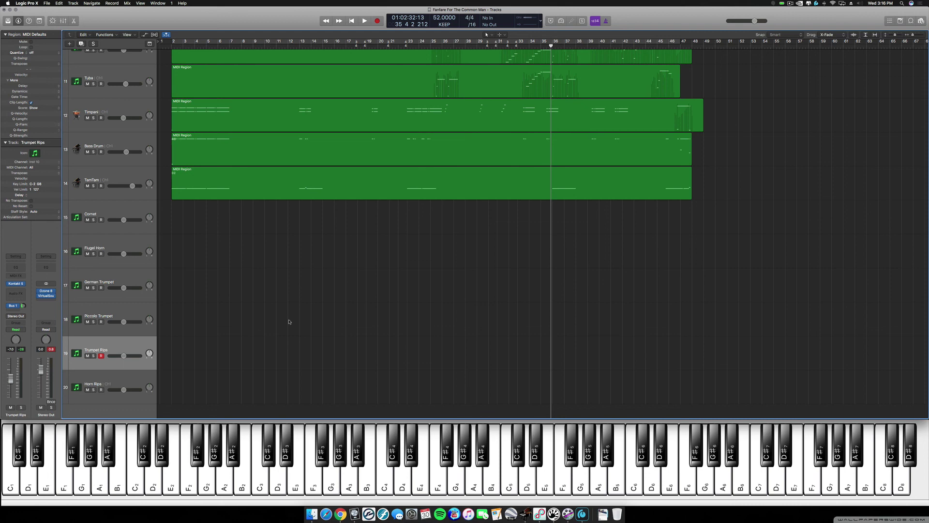
View the Horn Rips track's Kontakt instrument, then close it and raise the track's volume to 0.8 dB
{"action": "left_click", "coordinate": [122, 380]}
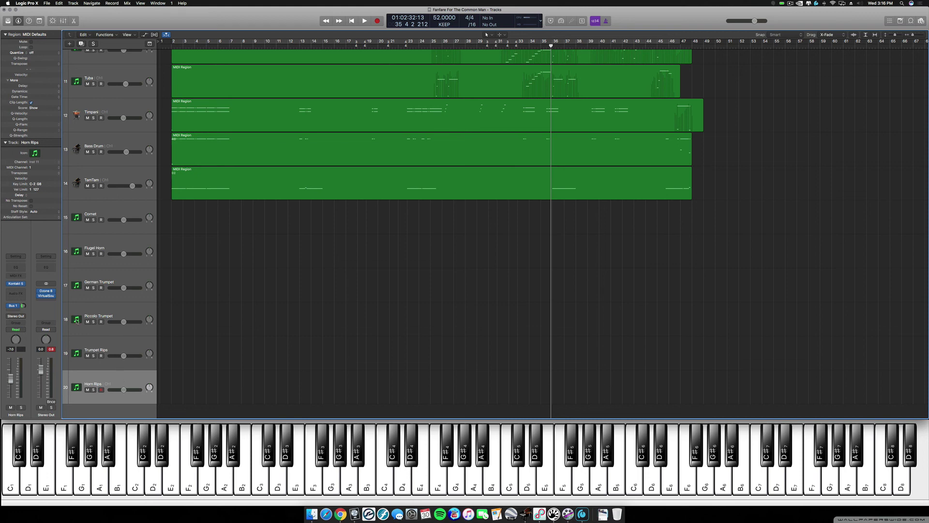
{"action": "mouse_move", "coordinate": [21, 286]}
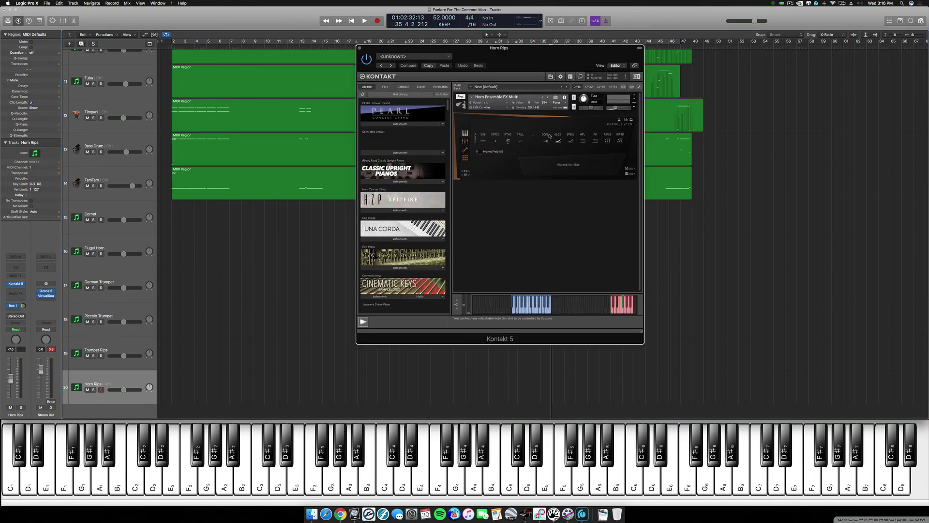
{"action": "left_click", "coordinate": [360, 48]}
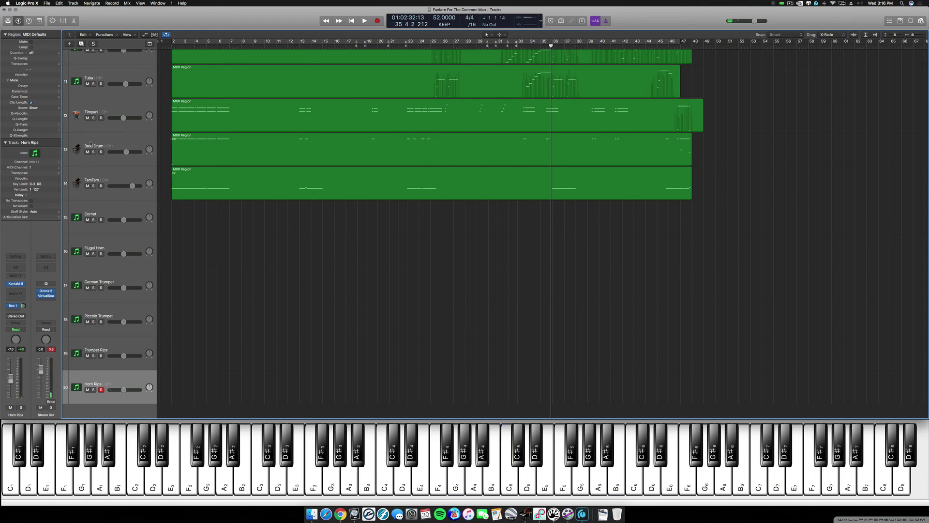
{"action": "left_click_drag", "start_coordinate": [9, 399], "coordinate": [12, 358]}
Look over the arrangement's brass and percussion tracks, from the French Horns down to the TamTam and back
{"action": "scroll", "coordinate": [201, 327], "scroll_direction": "up", "scroll_amount": 10}
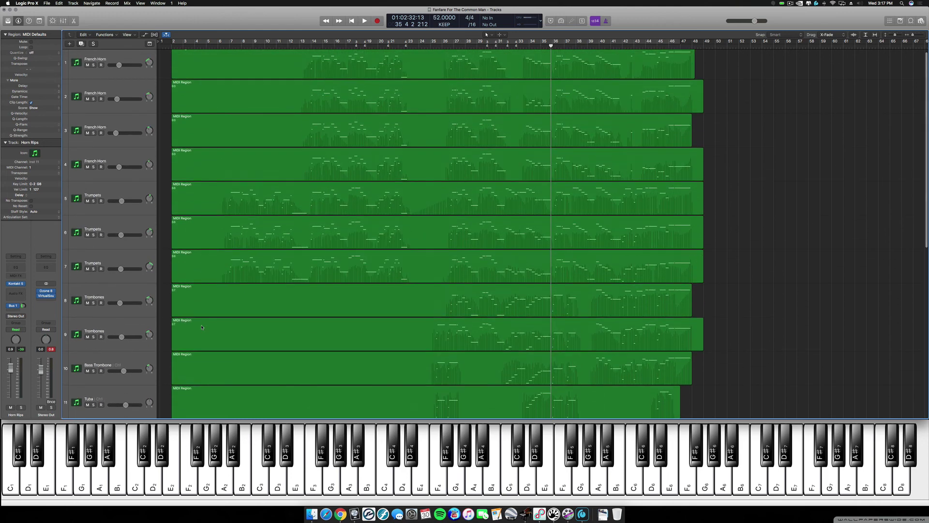
{"action": "scroll", "coordinate": [202, 327], "scroll_direction": "up", "scroll_amount": 1}
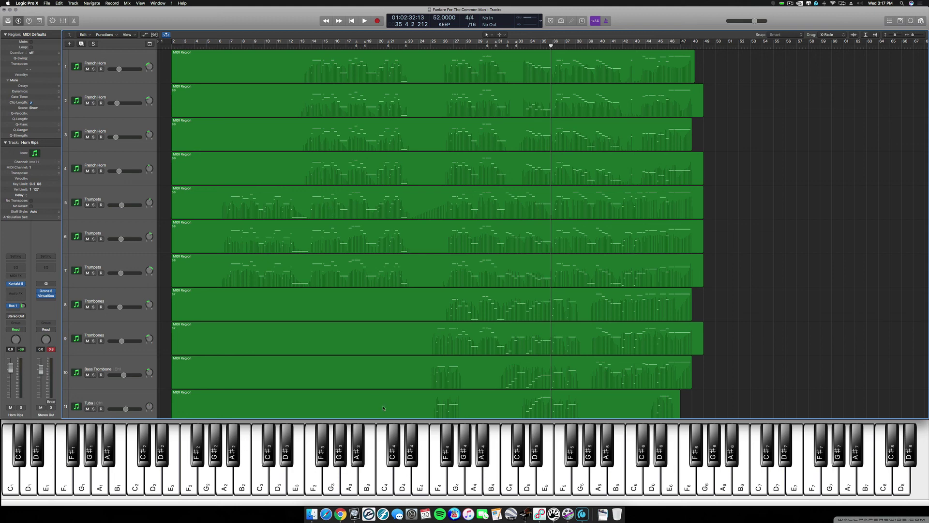
{"action": "scroll", "coordinate": [391, 337], "scroll_direction": "down", "scroll_amount": 5}
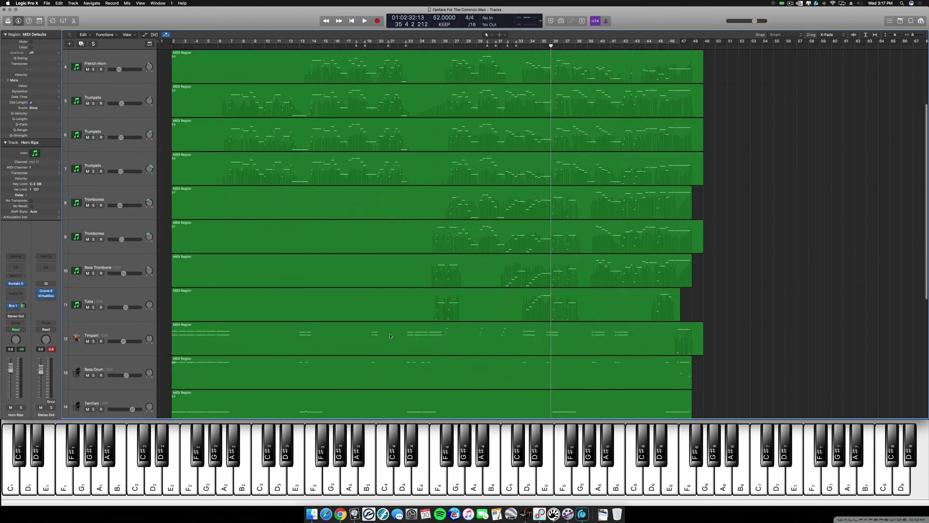
{"action": "scroll", "coordinate": [390, 335], "scroll_direction": "up", "scroll_amount": 3}
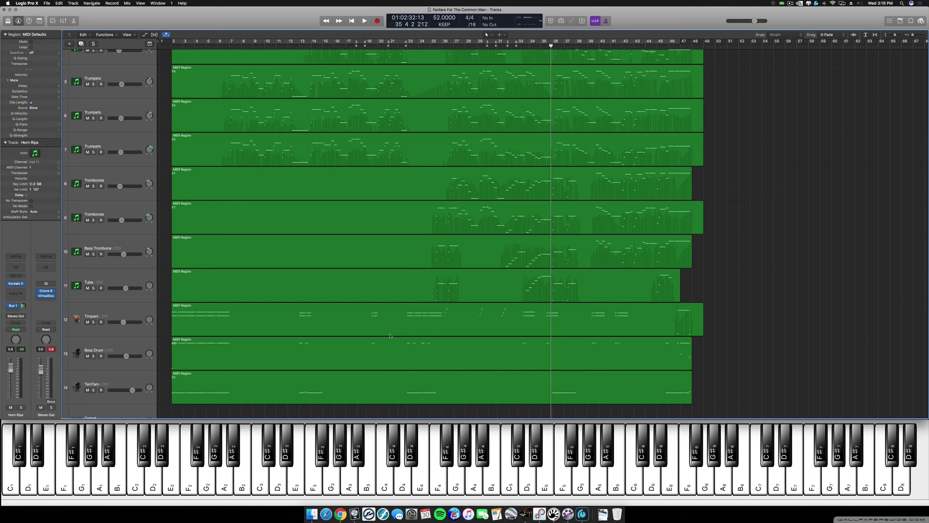
{"action": "scroll", "coordinate": [390, 336], "scroll_direction": "up", "scroll_amount": 6}
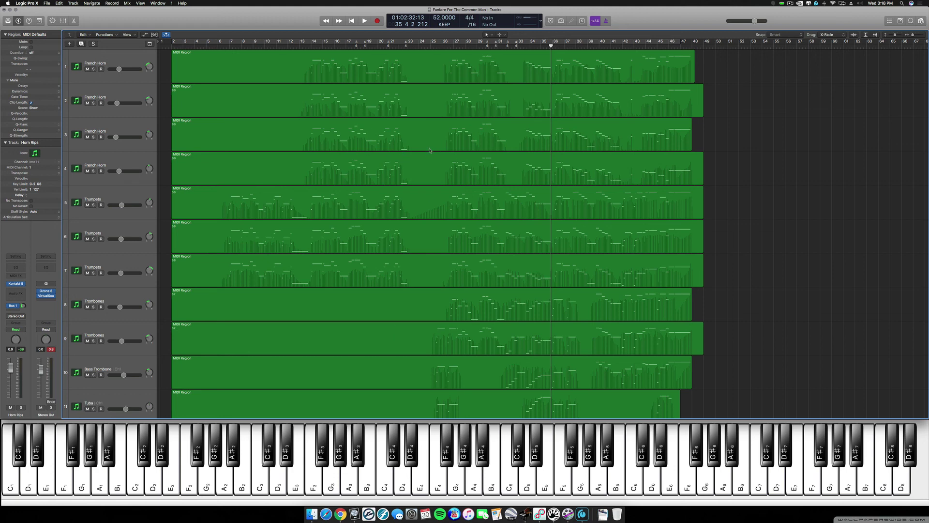
{"action": "scroll", "coordinate": [430, 150], "scroll_direction": "down", "scroll_amount": 6}
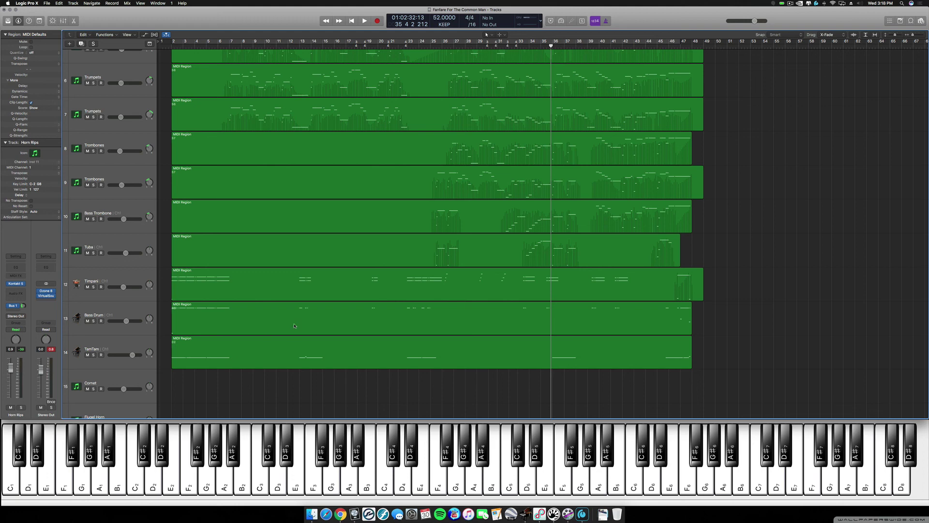
{"action": "scroll", "coordinate": [295, 325], "scroll_direction": "up", "scroll_amount": 5}
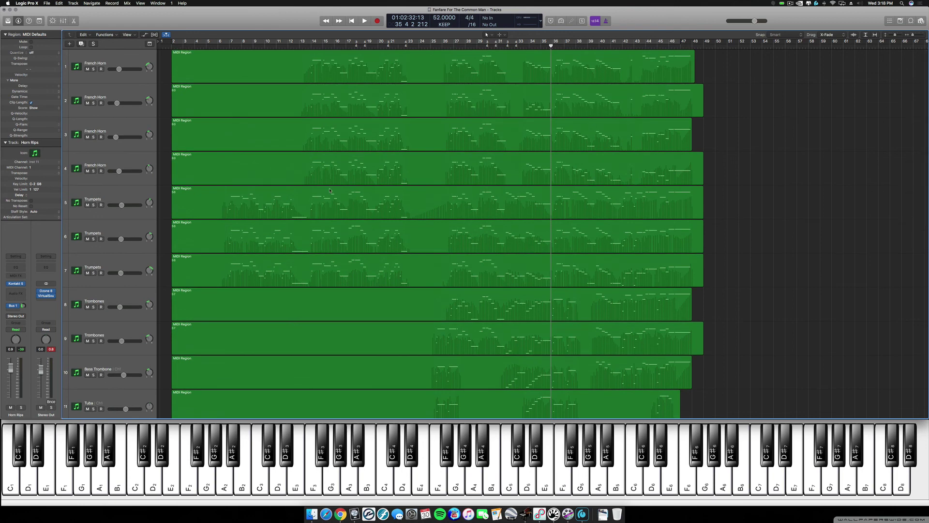